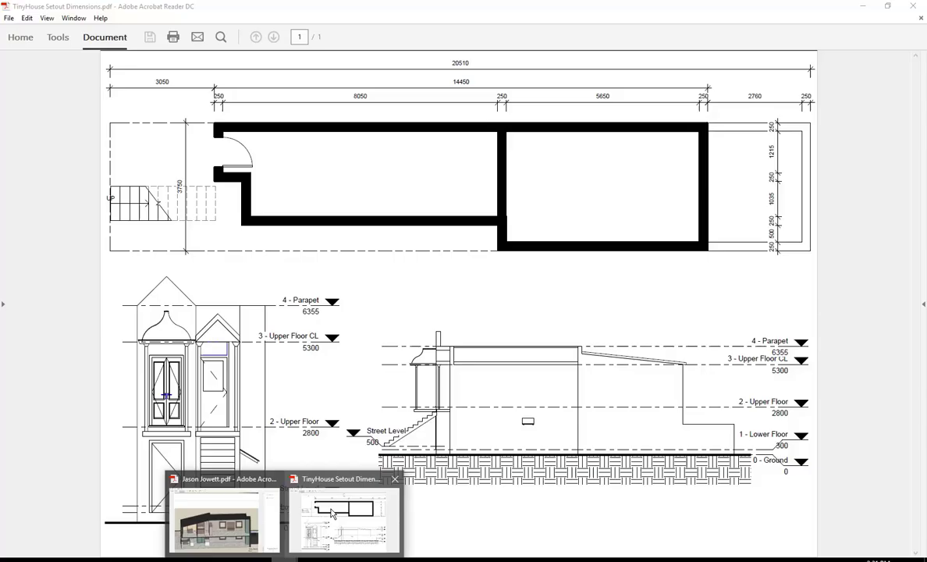
Review the floor plan dimensions and level heights in TinyHouse Setout Dimensions.pdf, and switch to Revit.
left_click(332, 512)
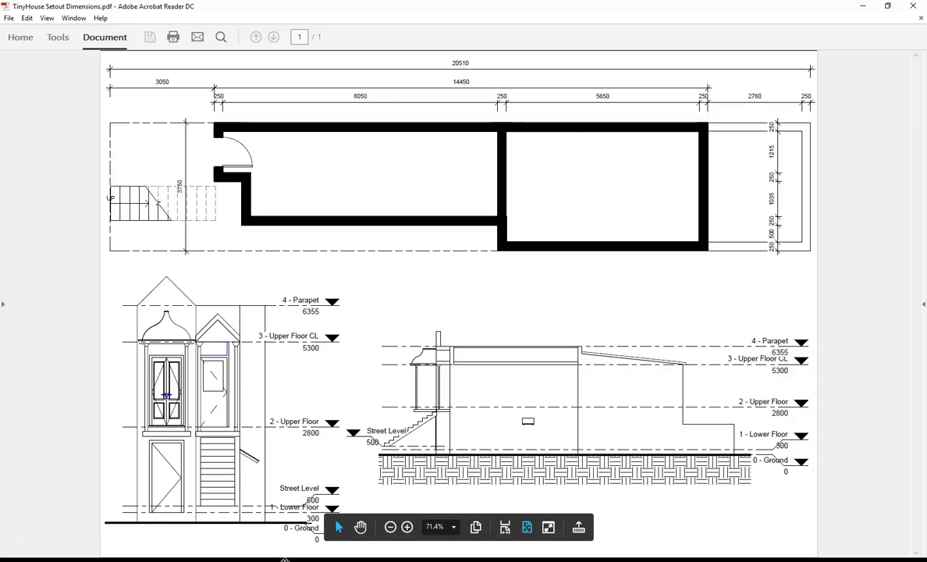
mouse_move(257, 558)
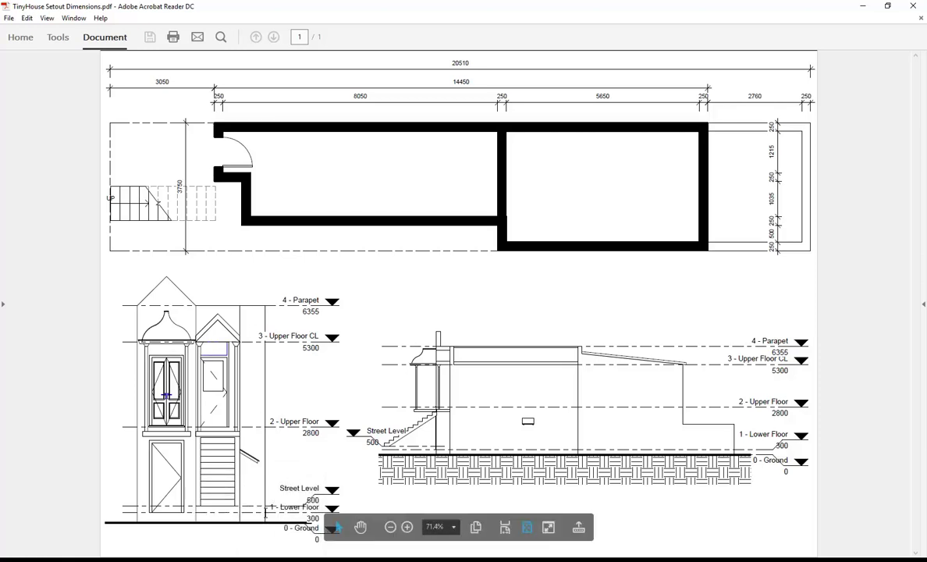
left_click(257, 559)
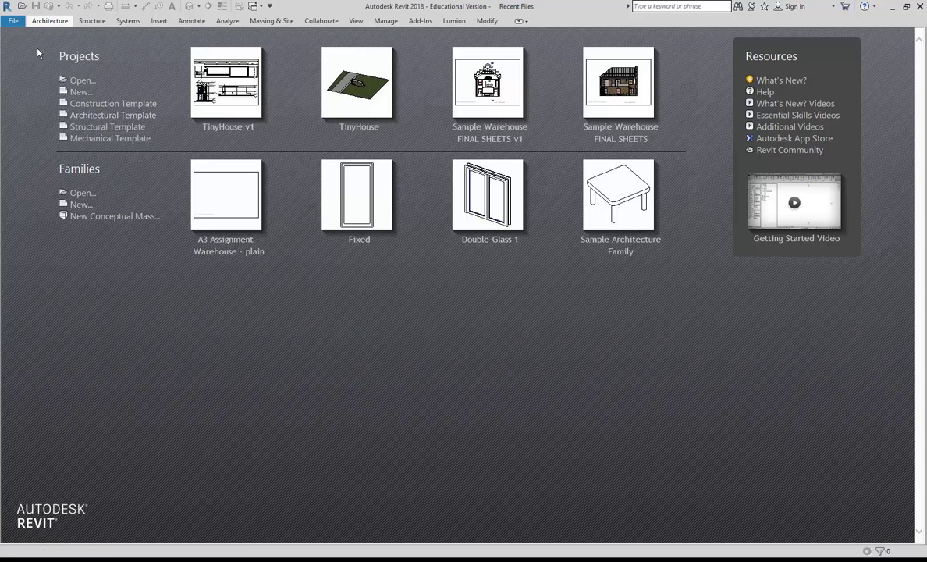
Start a new Revit project and select the Architectural Template as its template file.
left_click(13, 21)
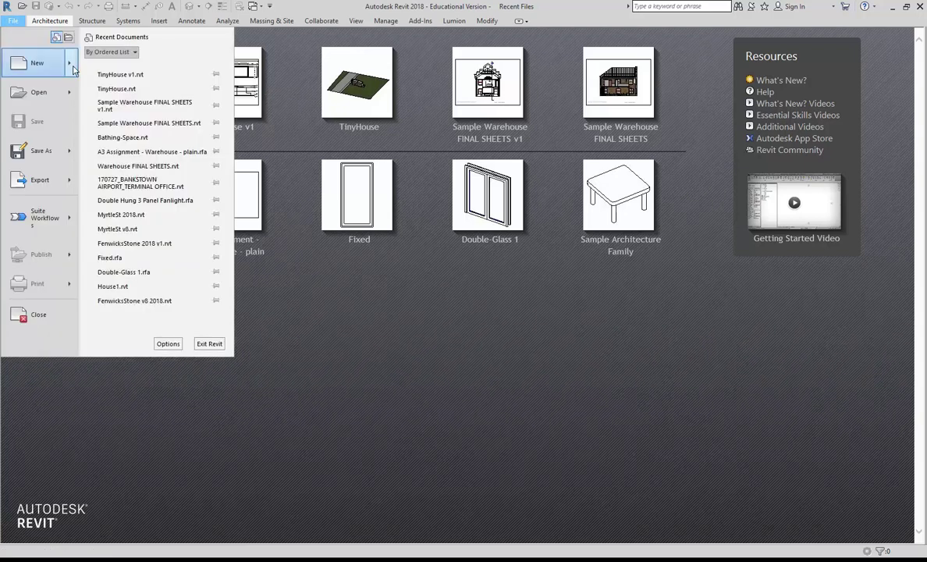
mouse_move(74, 70)
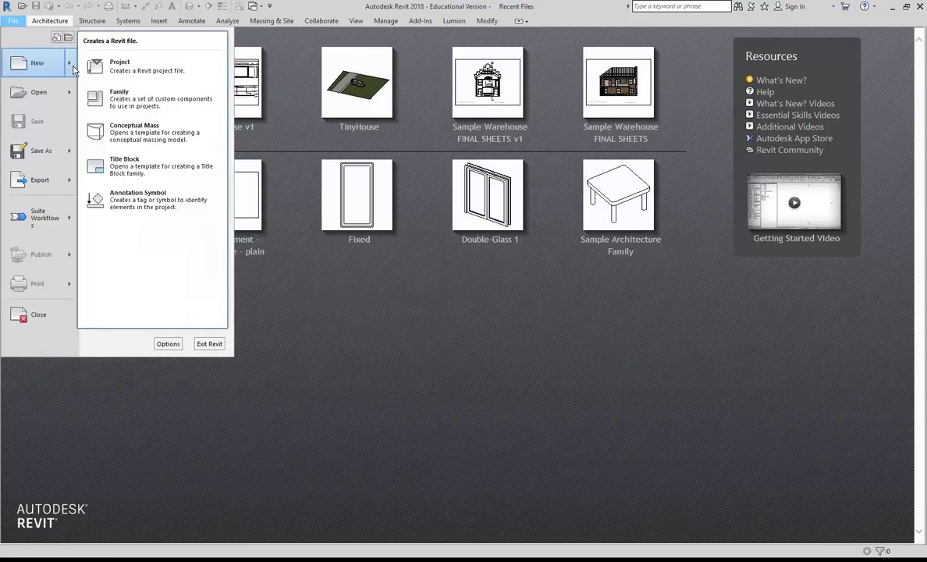
left_click(129, 73)
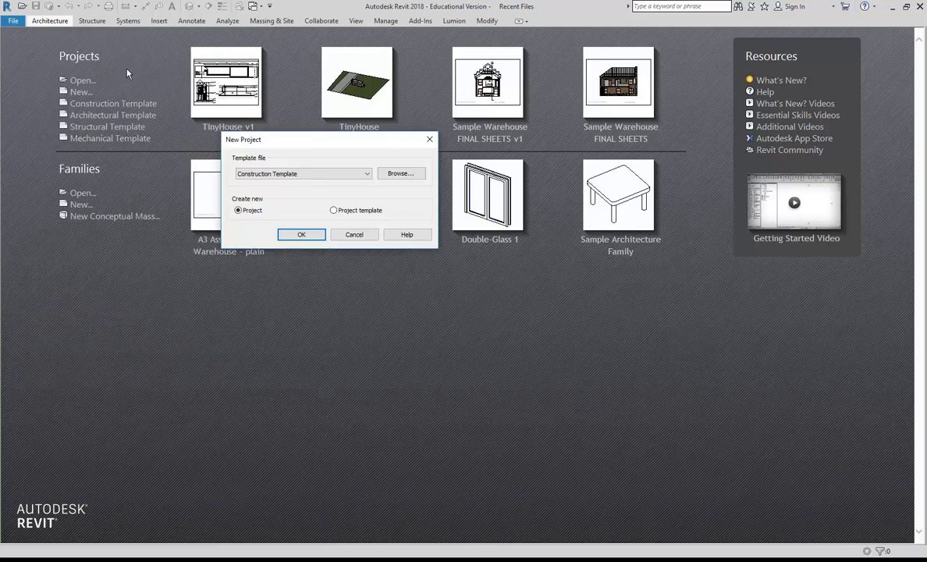
left_click(304, 174)
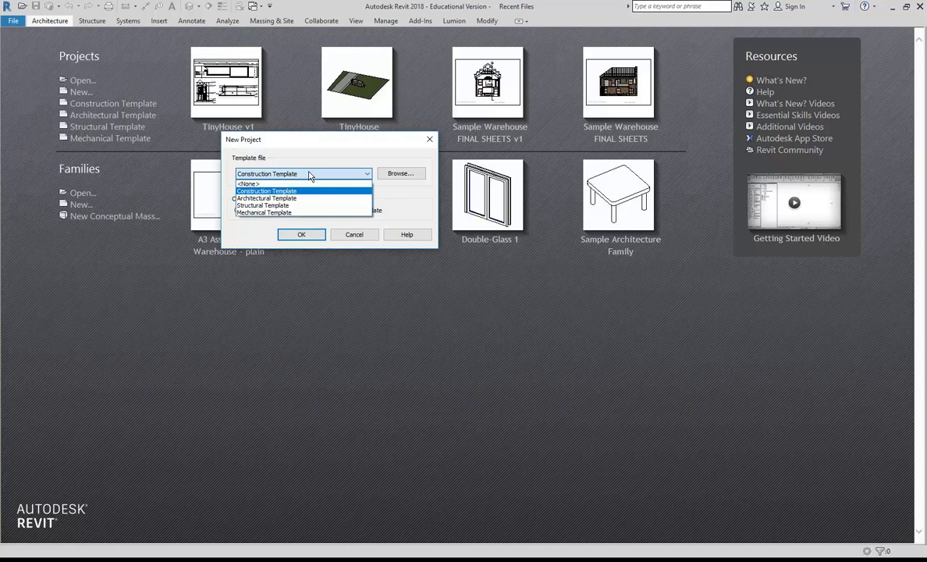
left_click(273, 198)
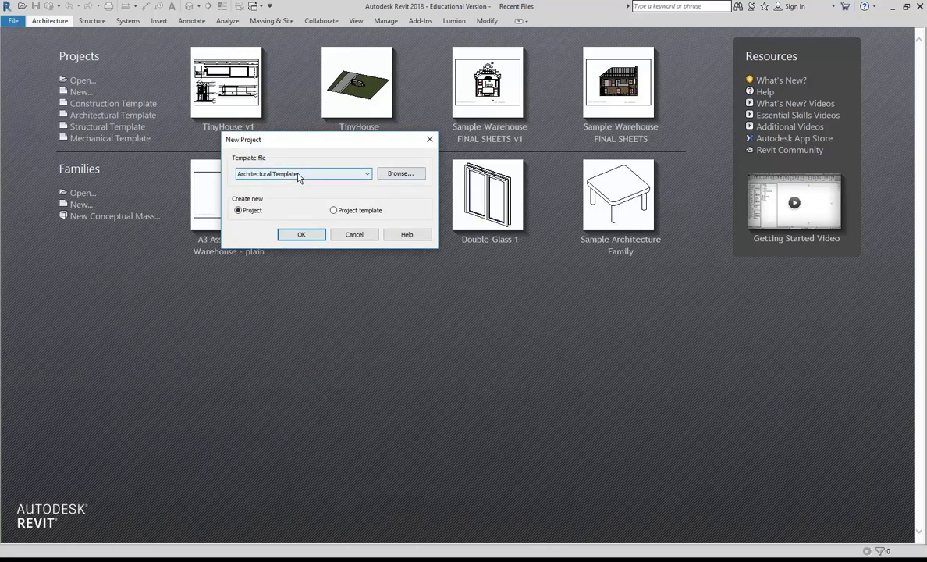
Browse the template files in the Australia folder and choose defaultAUSENU.rte as the project template.
left_click(400, 174)
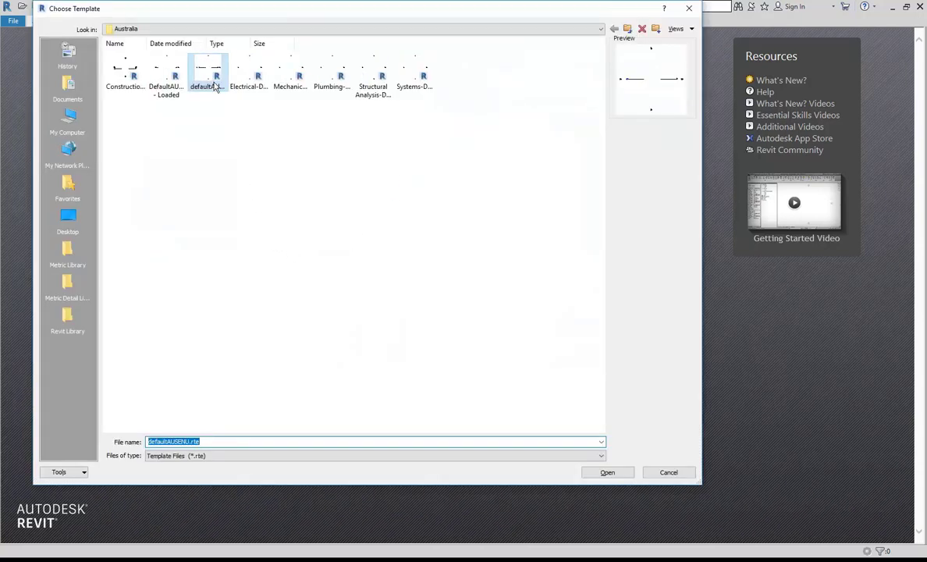
left_click(243, 140)
left_click(212, 90)
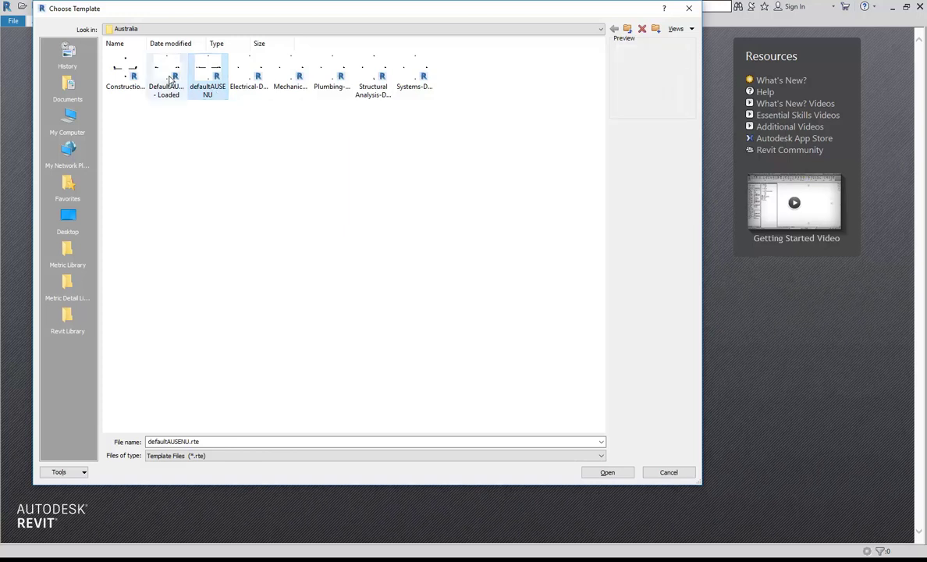
left_click(127, 74)
left_click(207, 78)
left_click(248, 78)
left_click(207, 92)
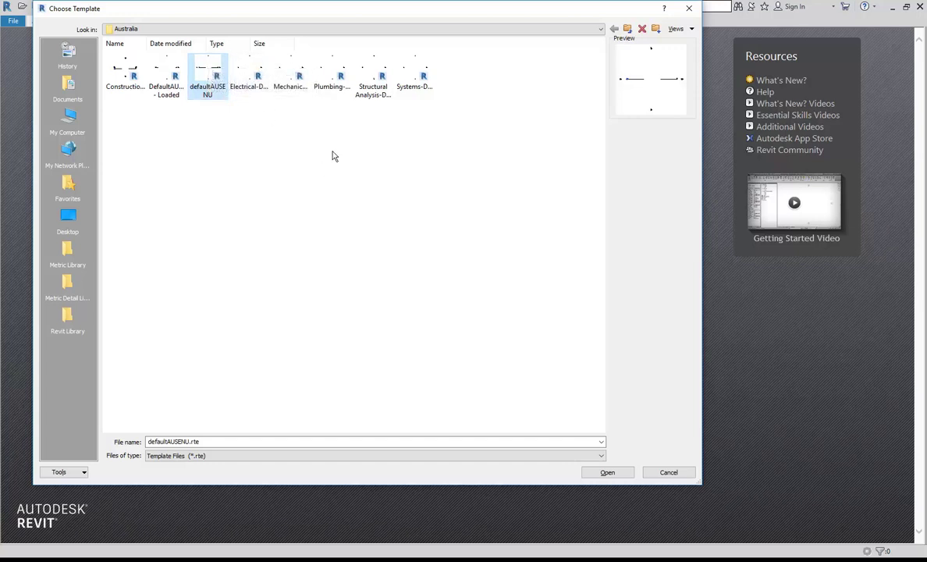
left_click(160, 74)
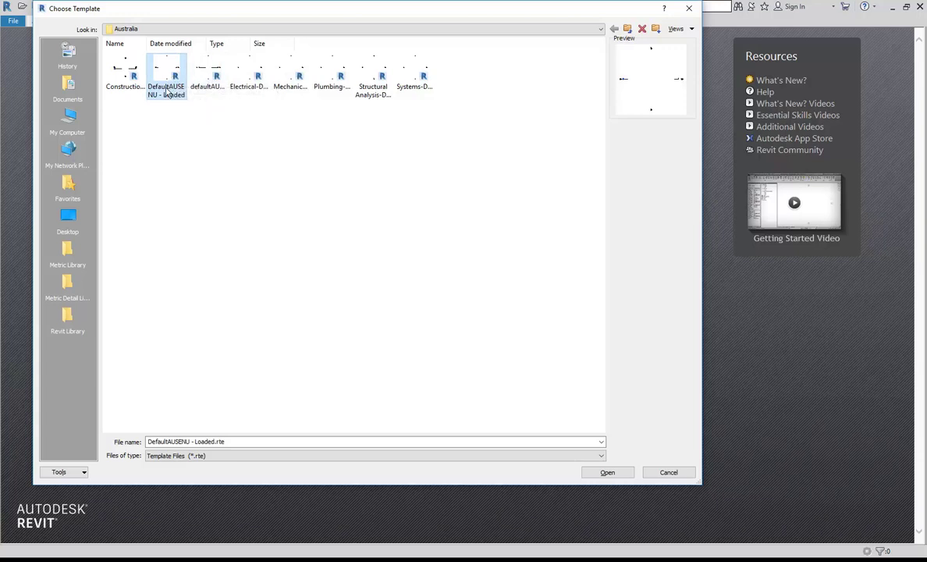
left_click(206, 74)
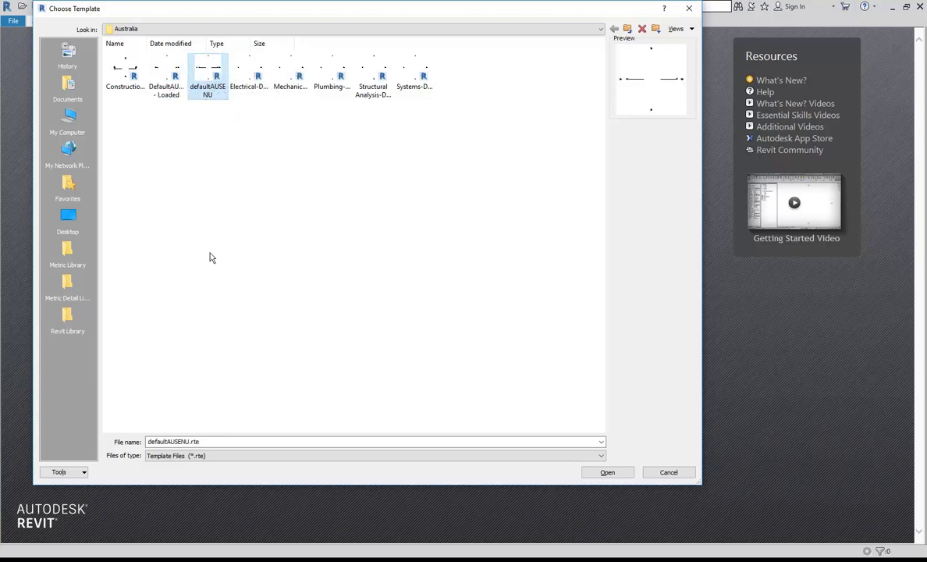
double_click(209, 73)
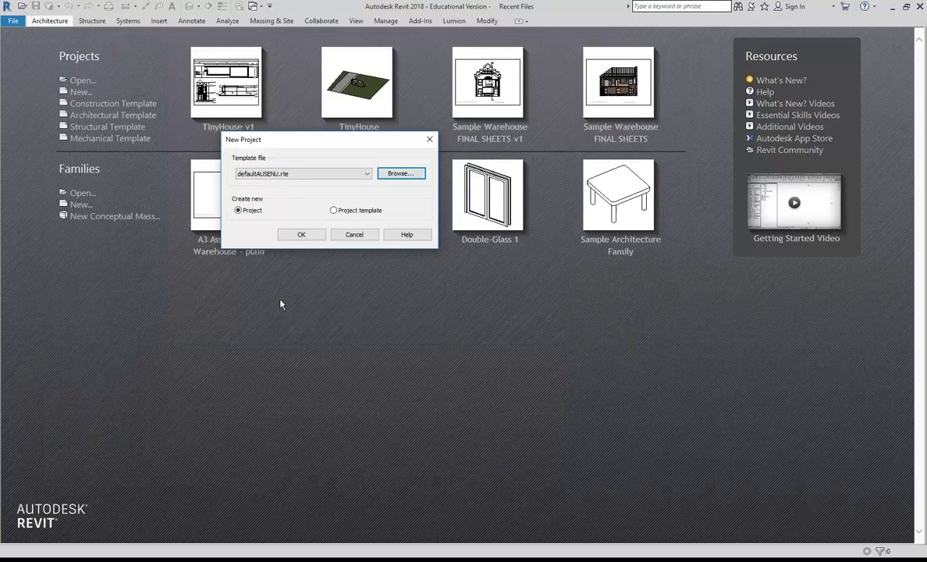
Set the template file back to Architectural Template and create the project.
left_click(297, 176)
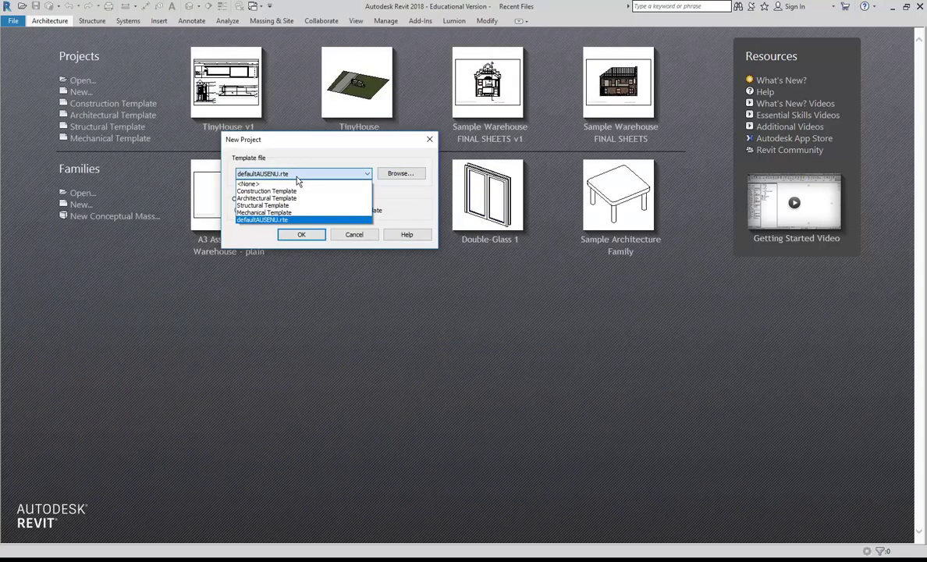
left_click(282, 201)
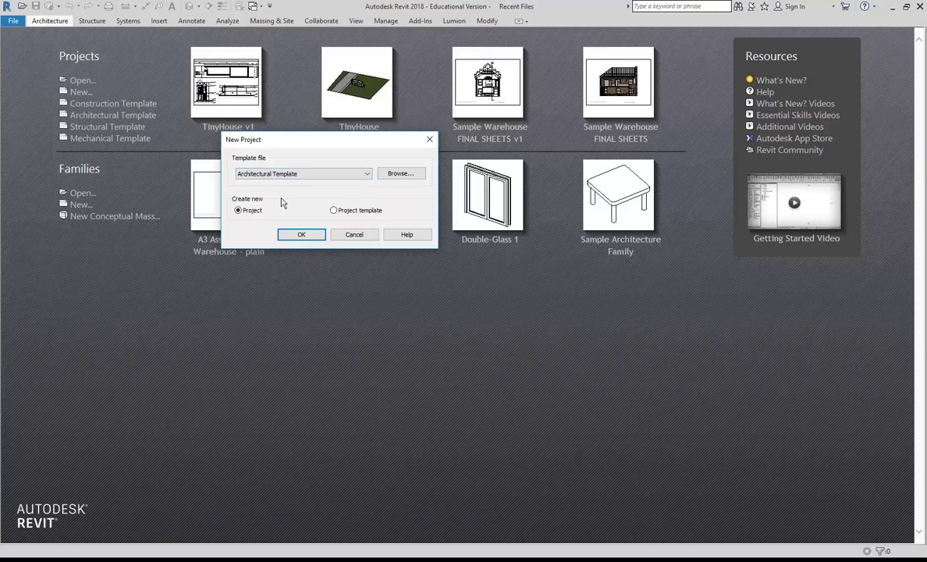
left_click(301, 235)
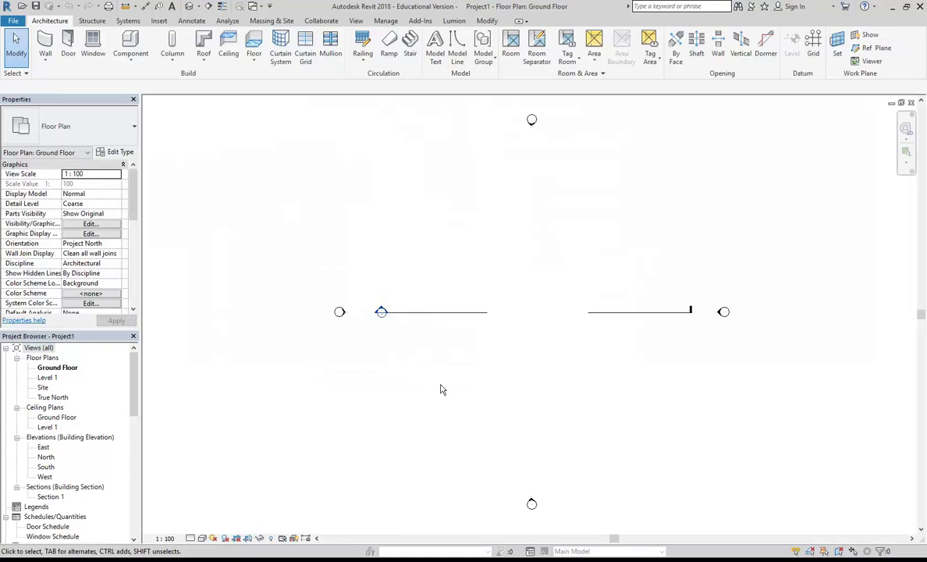
Open the Site floor plan view of the new project.
middle_click_drag(502, 248, 483, 248)
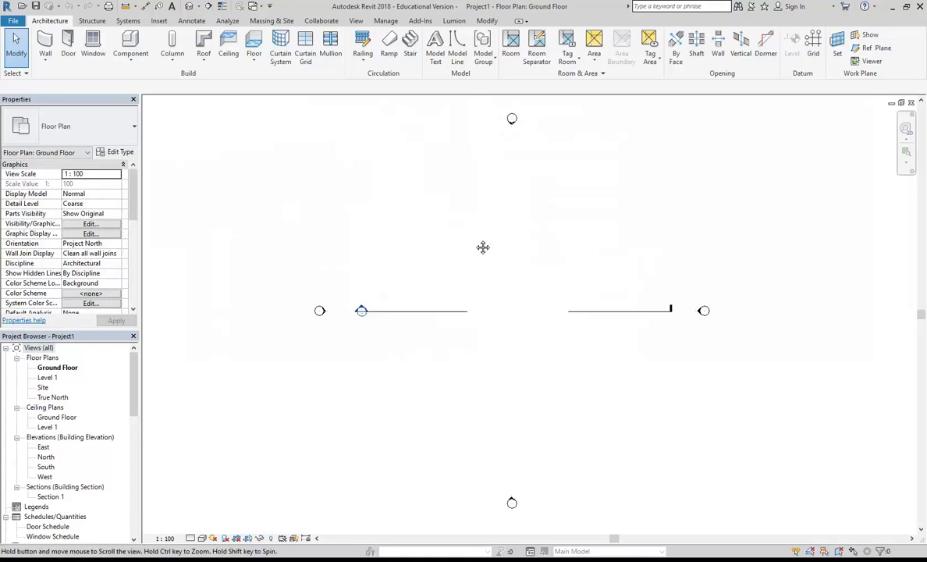
key("Down")
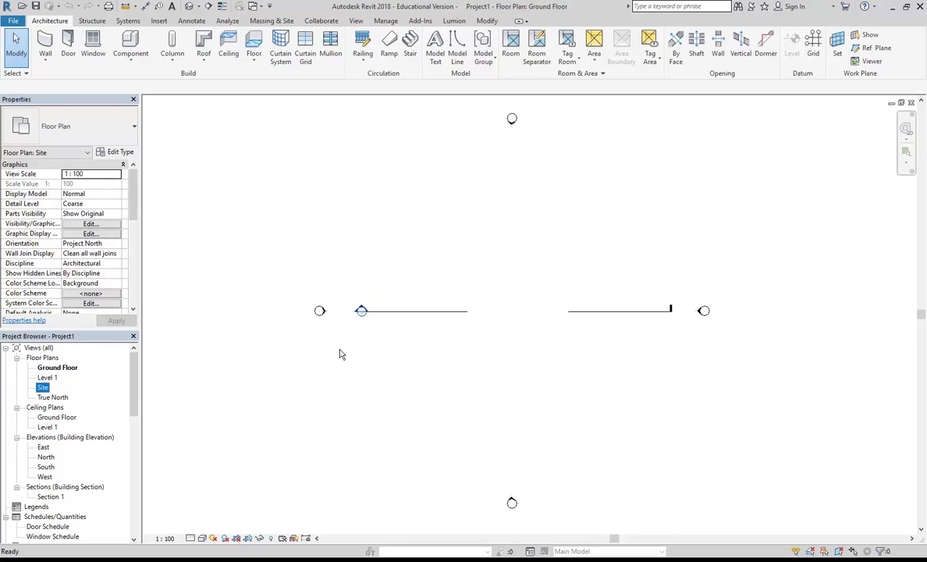
double_click(43, 389)
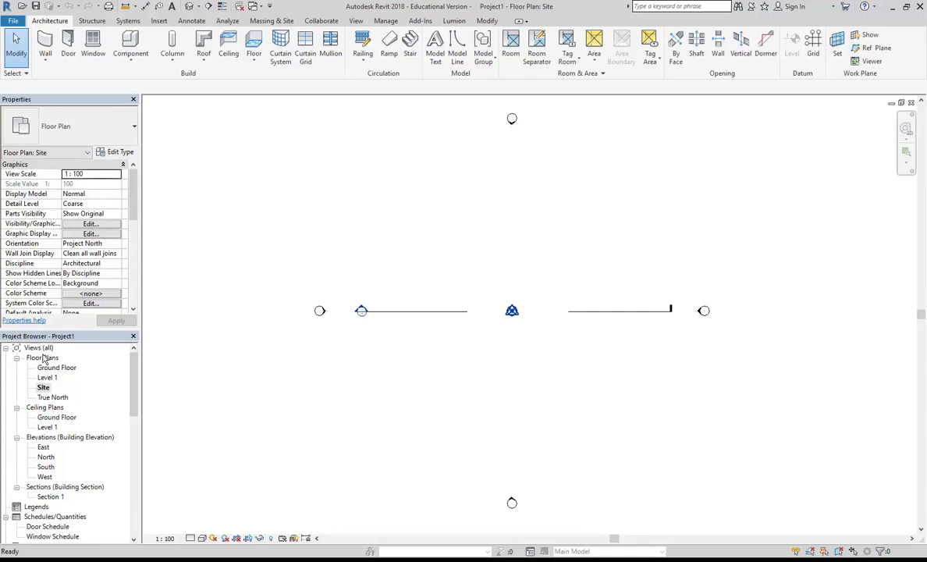
left_click(43, 388)
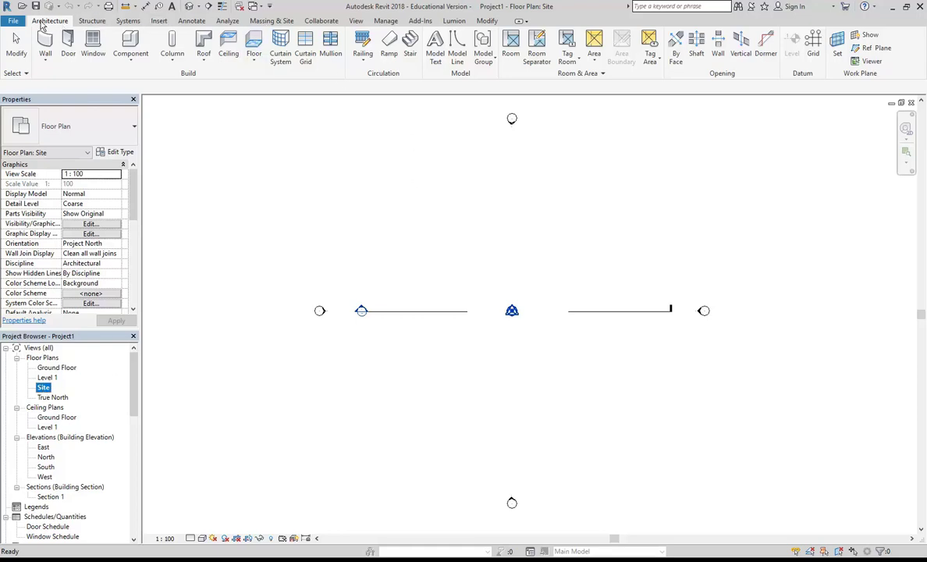
Start a property line created by sketching, and check the overall site dimensions in TinyHouse Setout Dimensions.pdf.
left_click(274, 24)
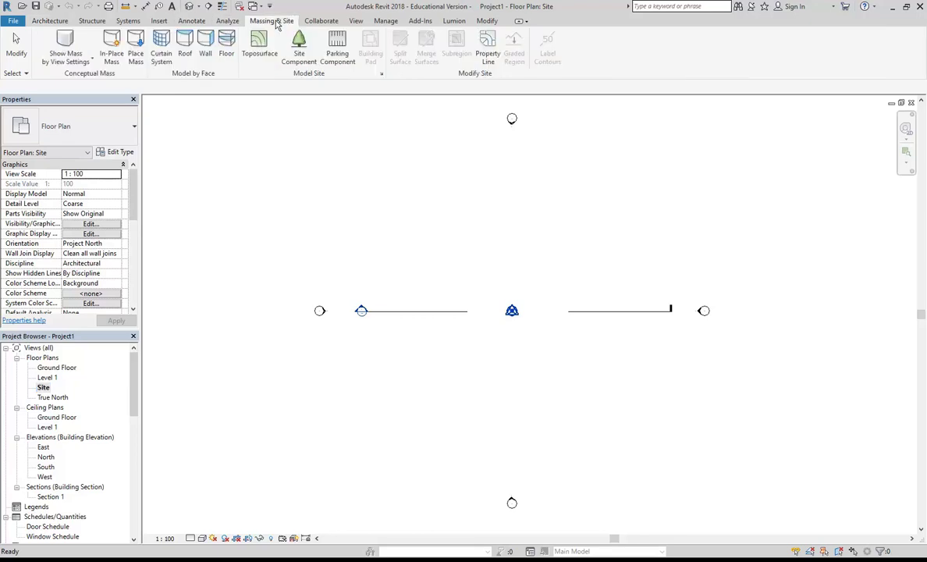
left_click(492, 50)
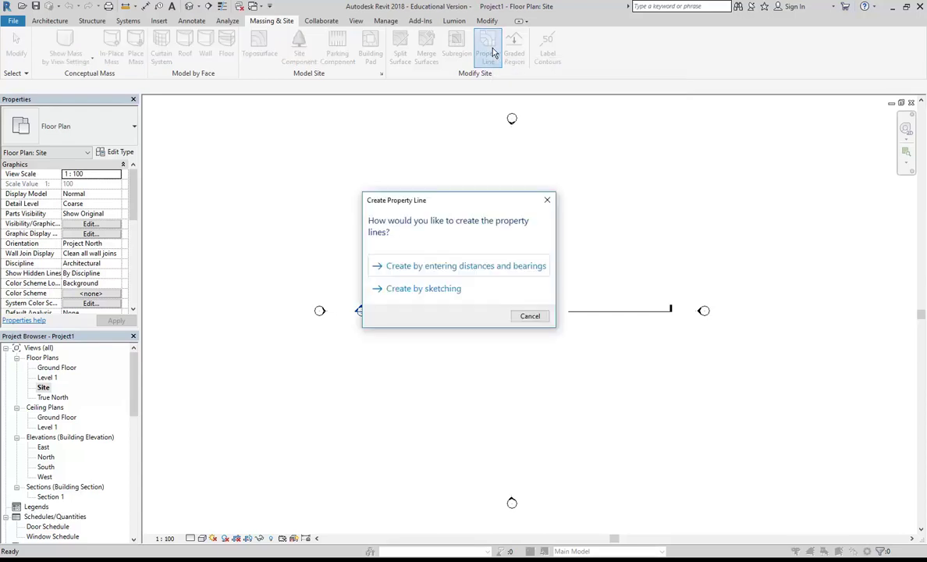
left_click_drag(422, 200, 391, 176)
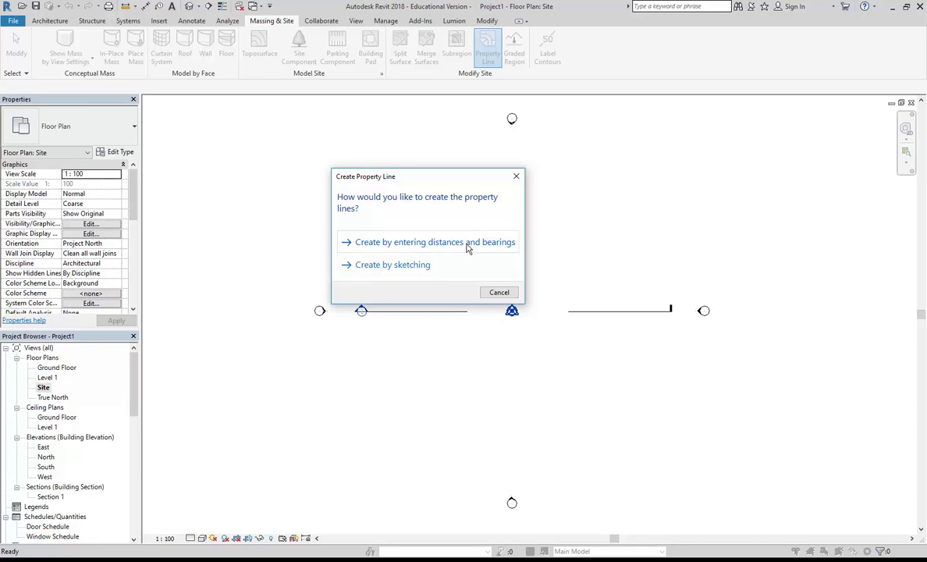
left_click(377, 266)
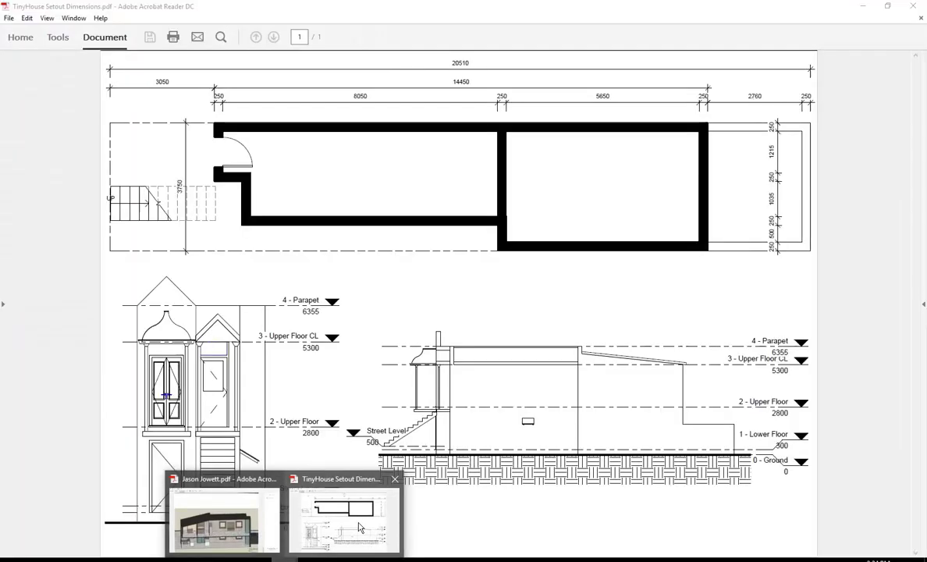
left_click(358, 525)
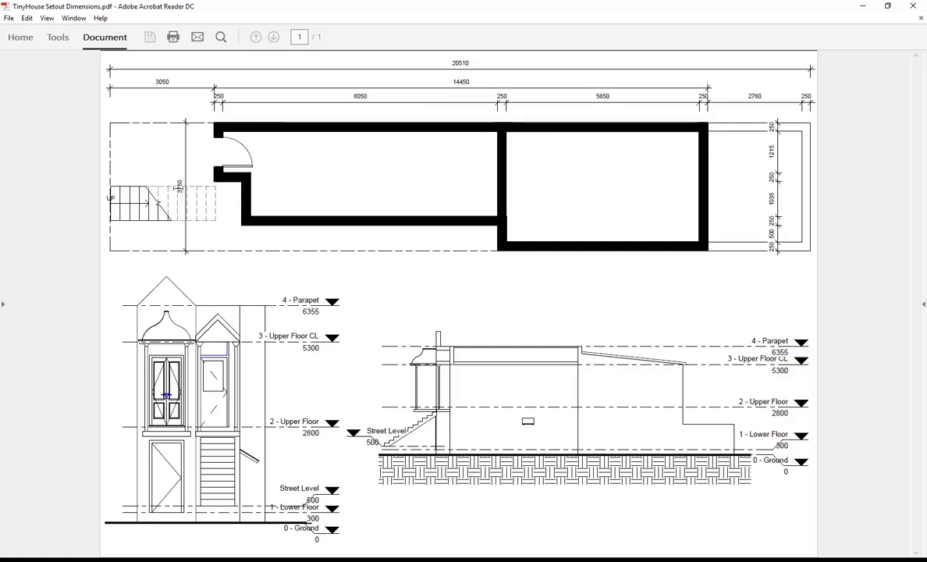
left_click(863, 6)
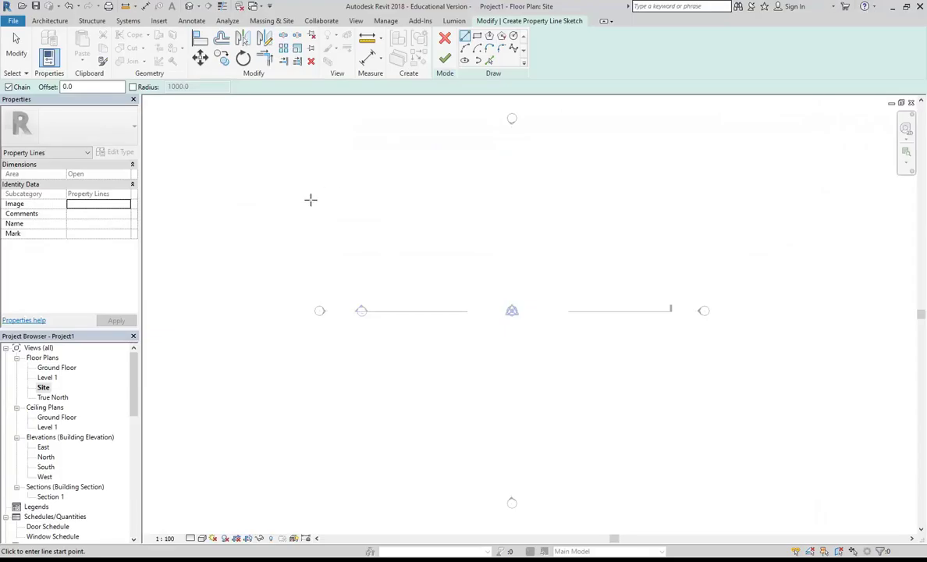
Sketch a closed rectangular property boundary 20510 mm long and 3750 mm wide around the middle of the site plan.
left_click(400, 290)
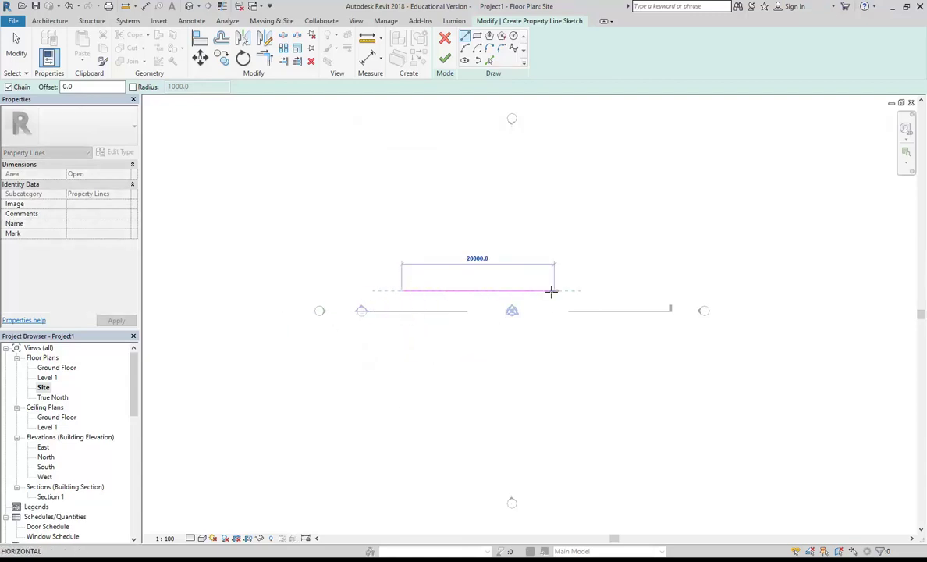
type("2")
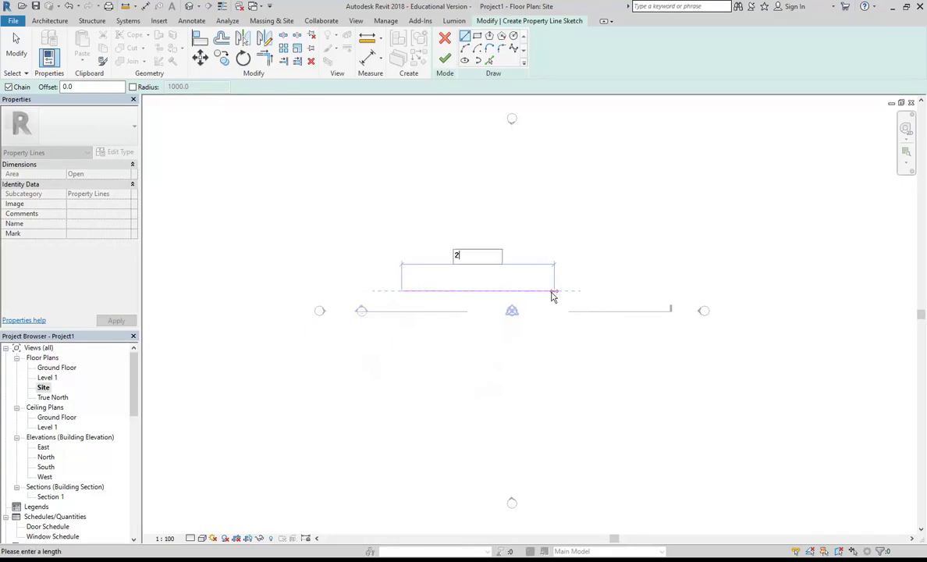
type("0510")
key("Return")
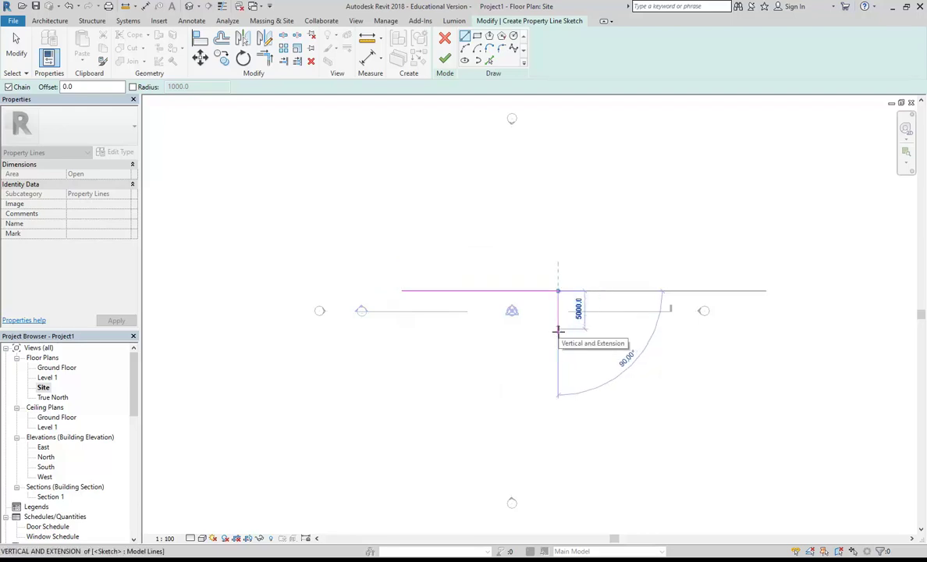
type("3")
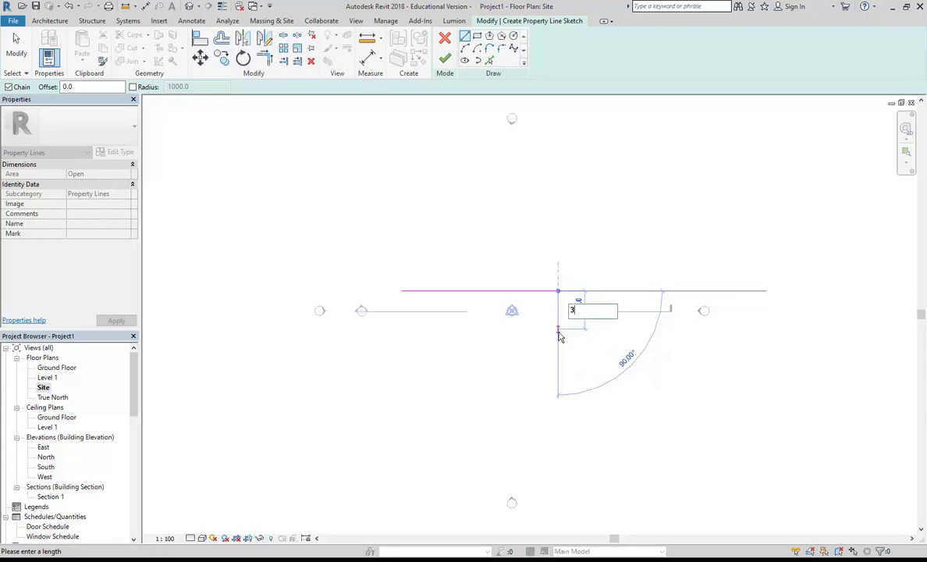
type("750")
key("Return")
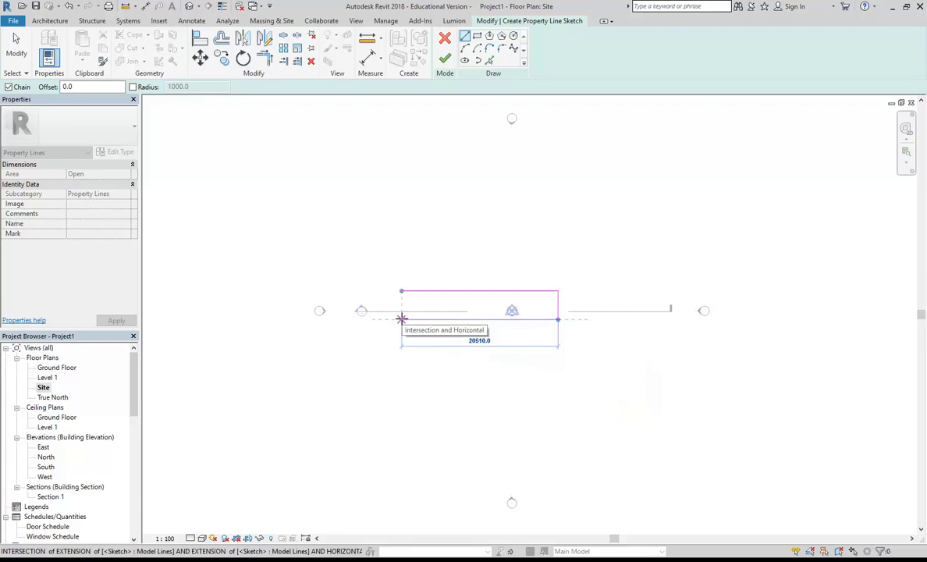
left_click(472, 360)
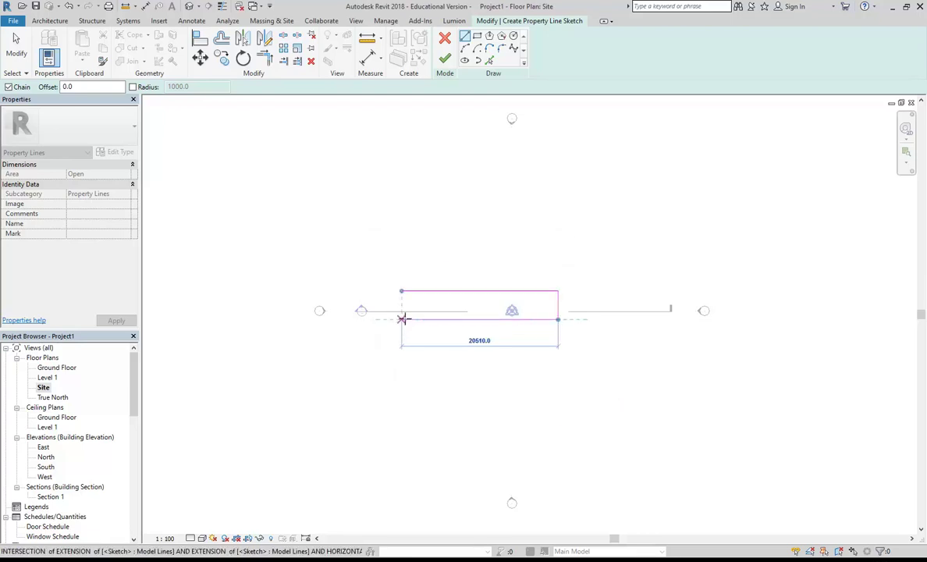
left_click(401, 319)
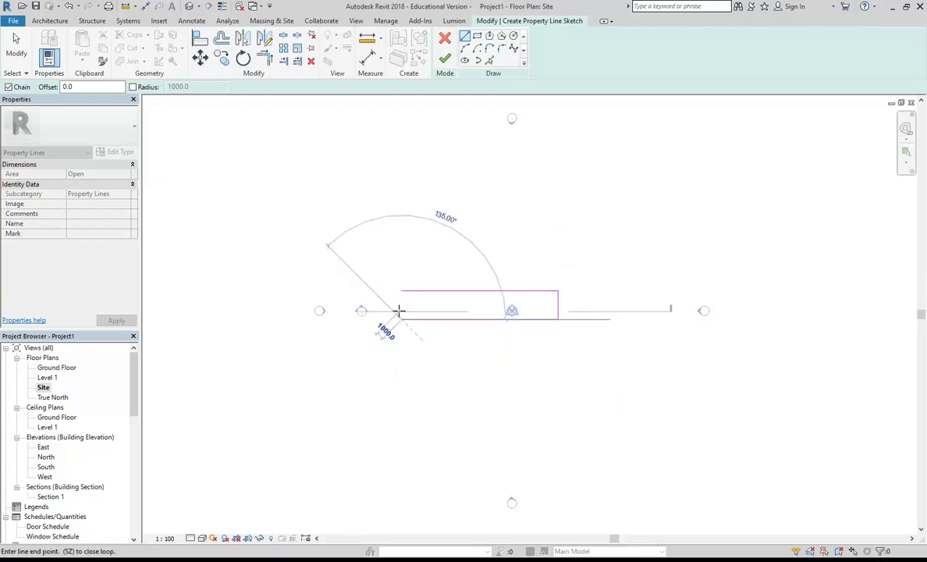
left_click(401, 291)
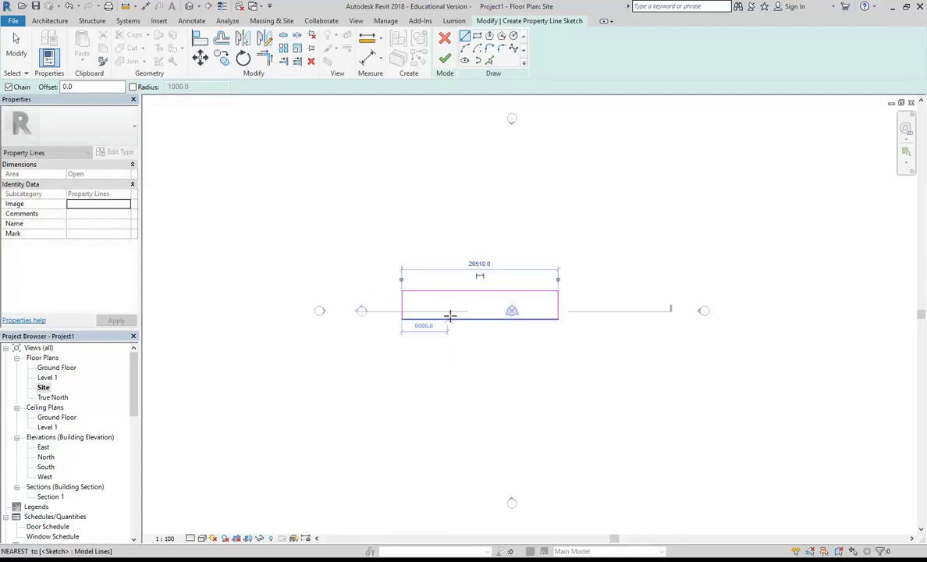
Select all four lines of the sketched boundary and nudge them together until the rectangle is centred on the project base point.
scroll(445, 303, "up", 4)
scroll(445, 302, "down", 2)
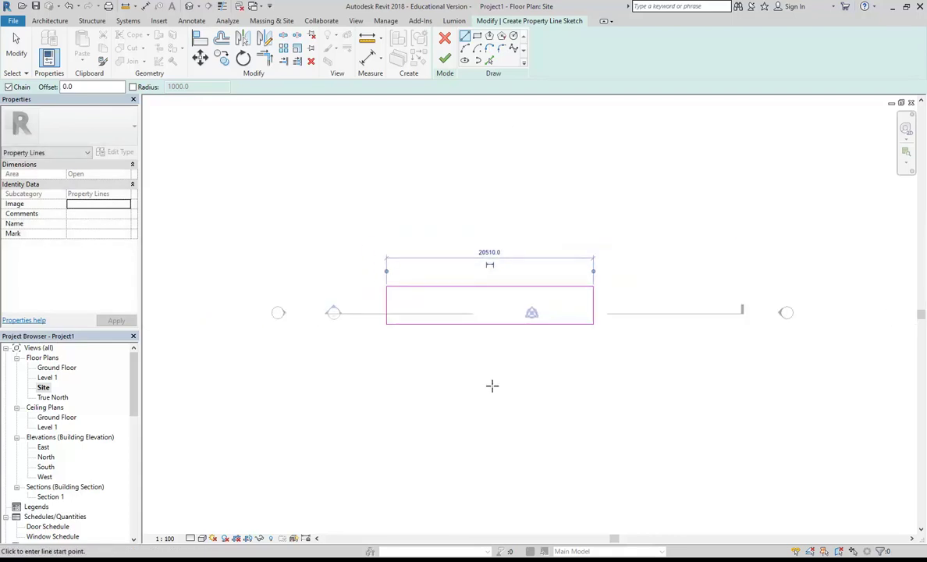
right_click(374, 209)
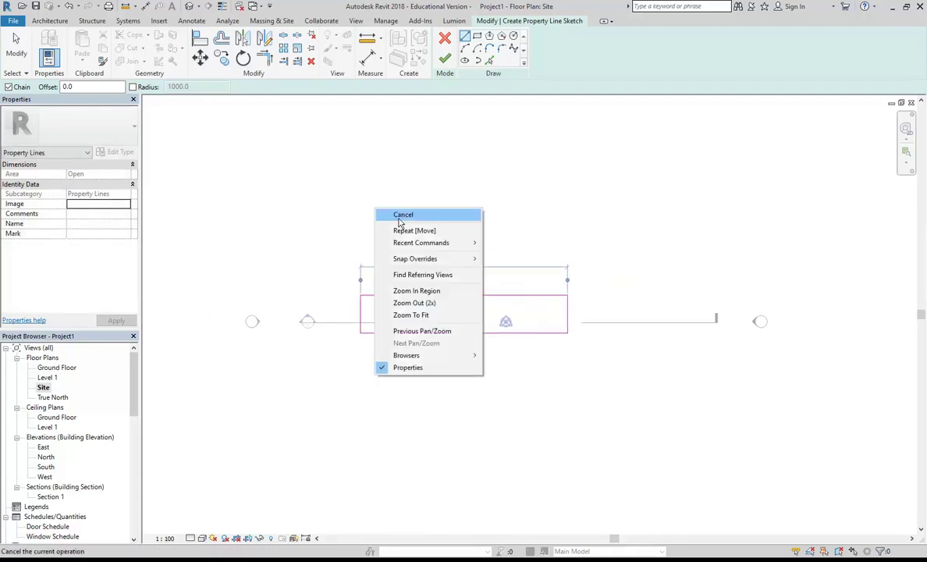
left_click(399, 223)
right_click(382, 197)
left_click(399, 205)
scroll(405, 213, "down", 1)
mouse_move(405, 213)
middle_mouse_down()
mouse_move(378, 203)
mouse_move(399, 211)
middle_mouse_up()
mouse_move(313, 220)
left_mouse_down()
mouse_move(513, 347)
mouse_move(560, 365)
left_mouse_up()
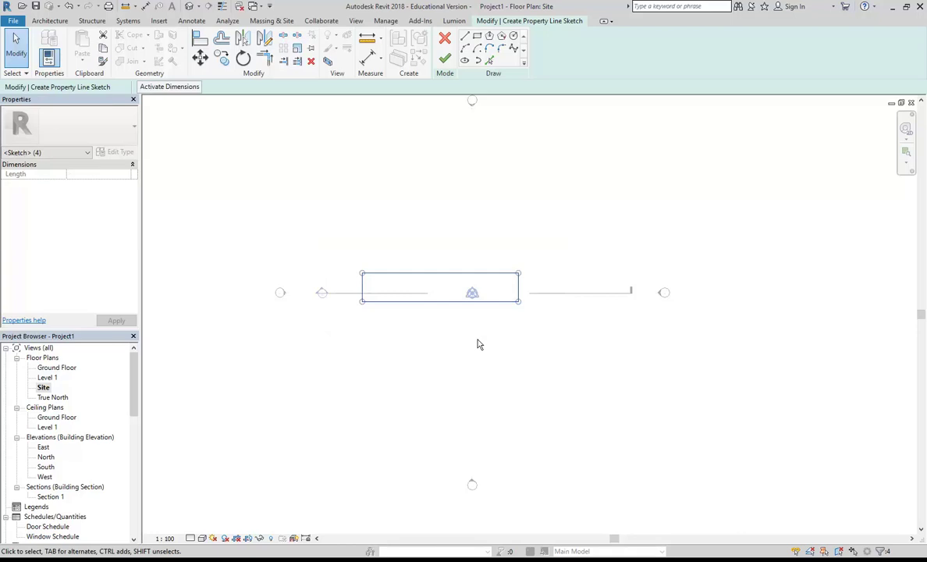
key("Right")
key("Right")
key("Right")
key("Right")
key("Right")
key("Right")
key("Right")
key("Right")
key("Right")
key("Right")
key("Right")
key("Right")
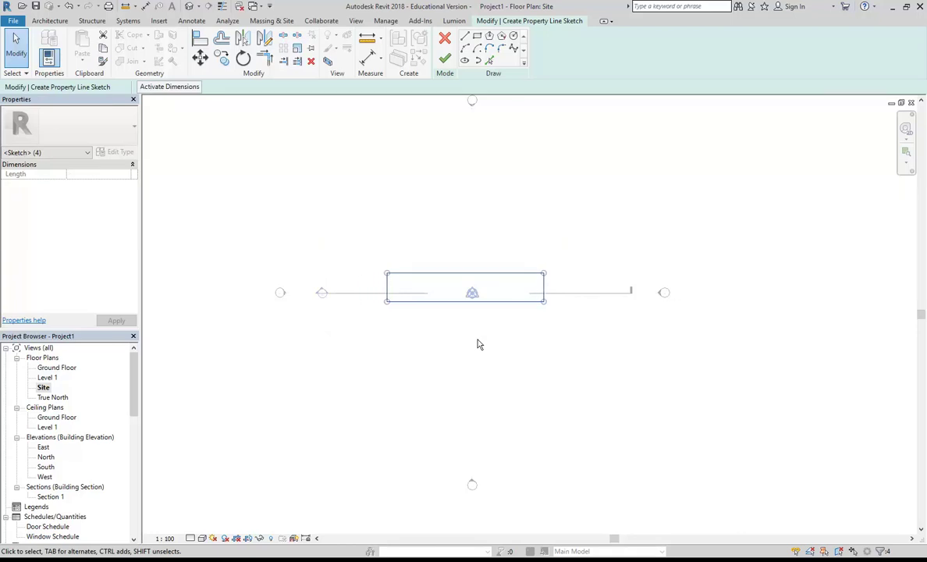
key("Down")
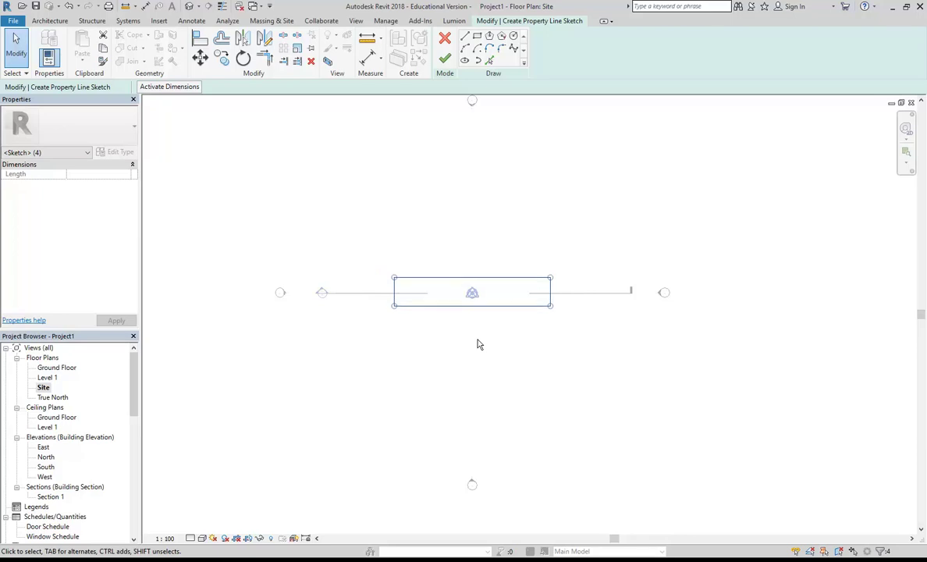
scroll(449, 289, "up", 3)
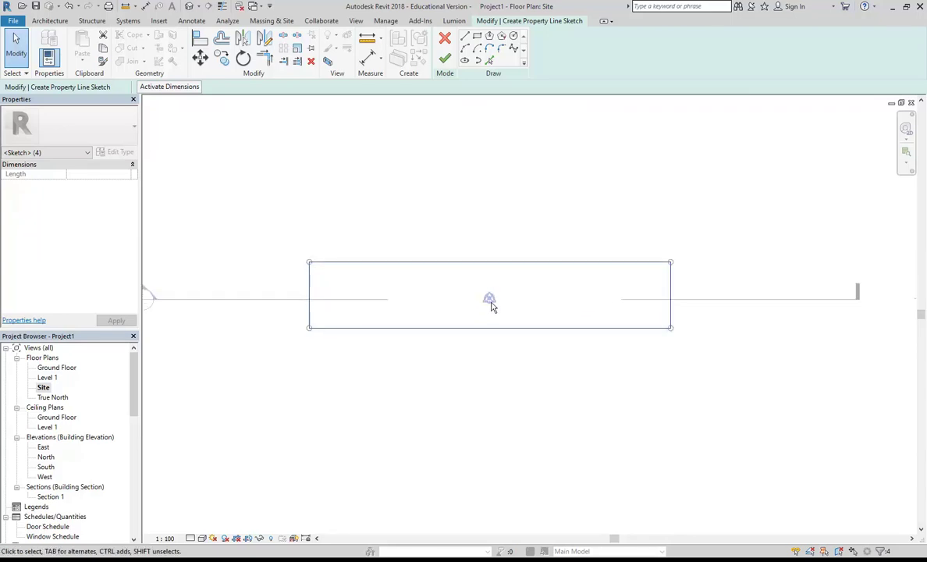
left_click(482, 394)
scroll(459, 347, "down", 2)
mouse_move(460, 348)
middle_mouse_down()
mouse_move(474, 364)
mouse_move(465, 346)
middle_mouse_up()
scroll(465, 357, "down", 2)
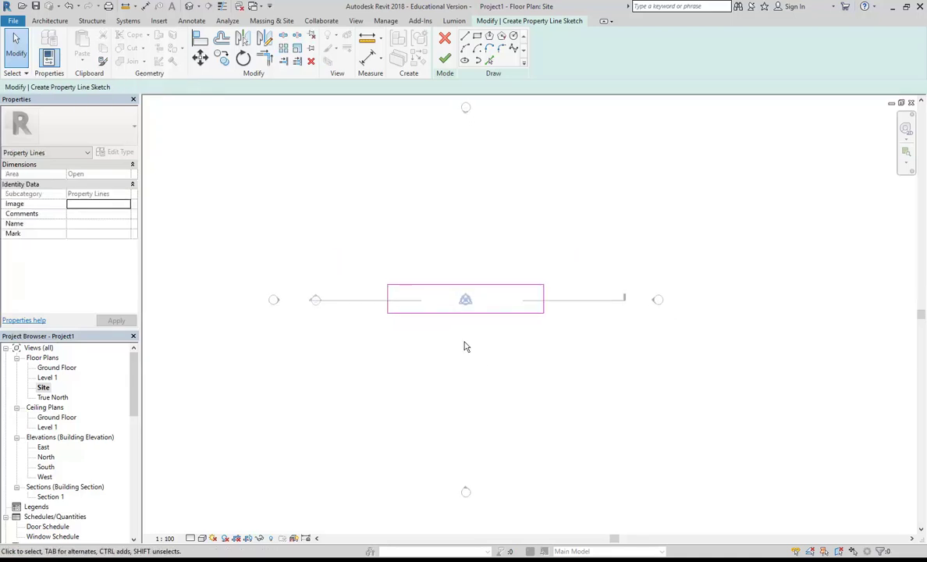
Finish the property line sketch and clear the selection.
scroll(412, 387, "down", 1)
scroll(416, 387, "up", 1)
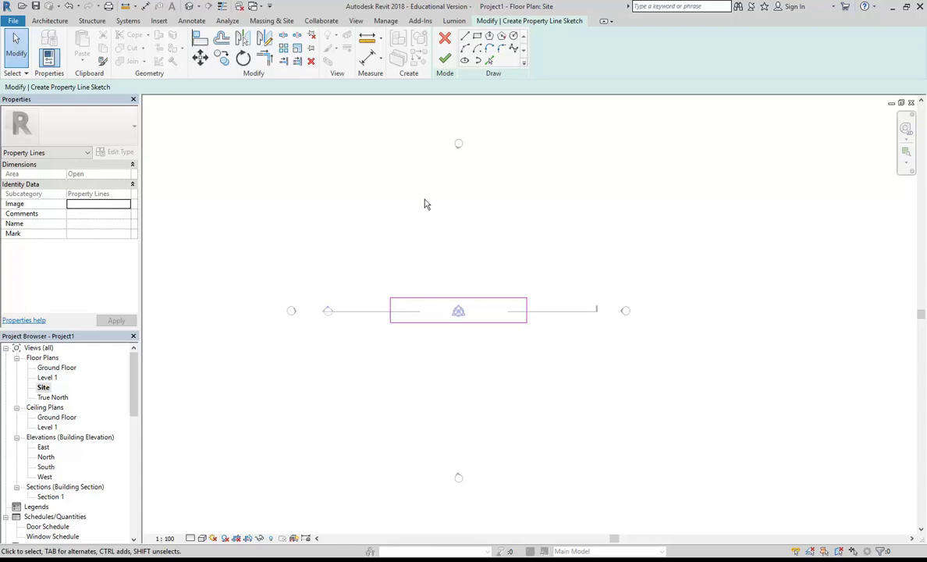
left_click(445, 60)
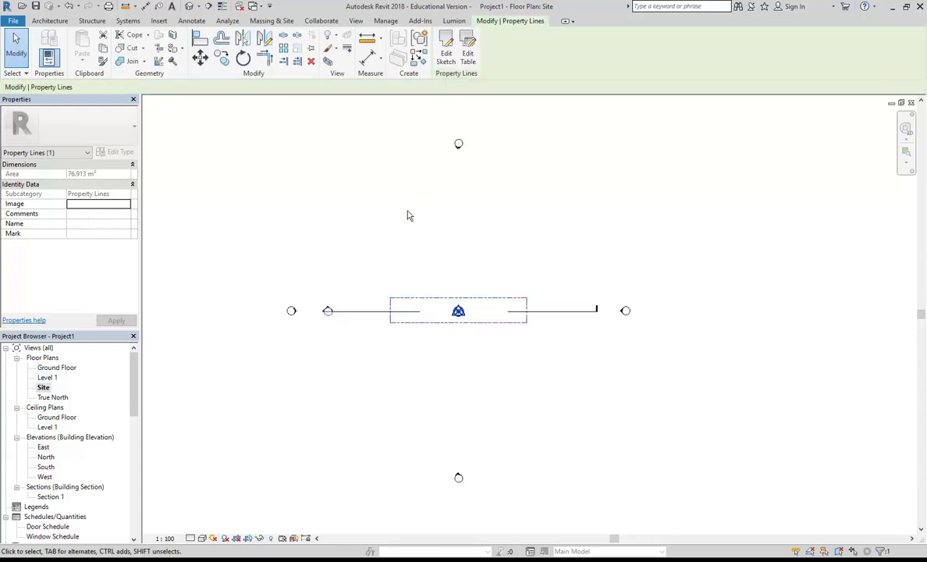
scroll(404, 340, "up", 4)
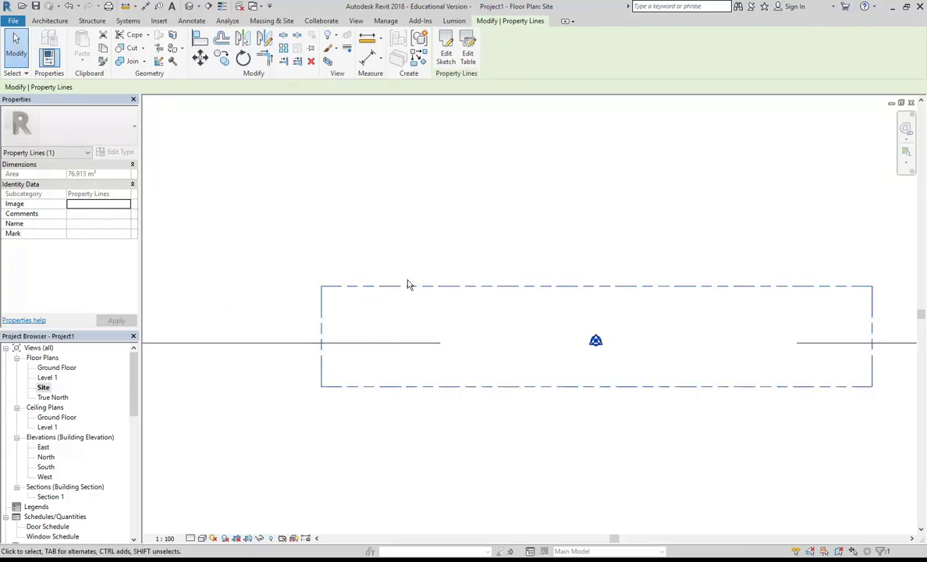
left_click(393, 256)
middle_click_drag(397, 253, 352, 241)
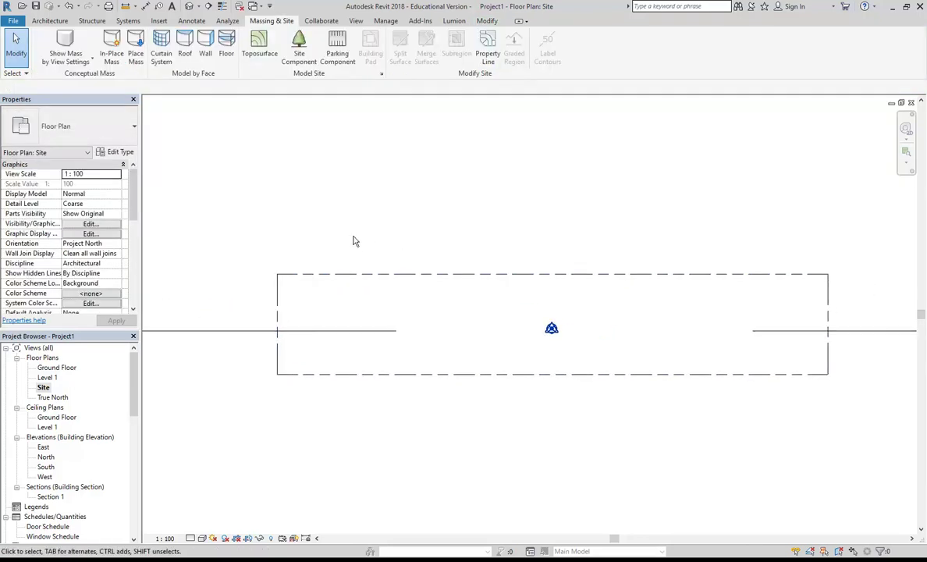
scroll(367, 254, "down", 3)
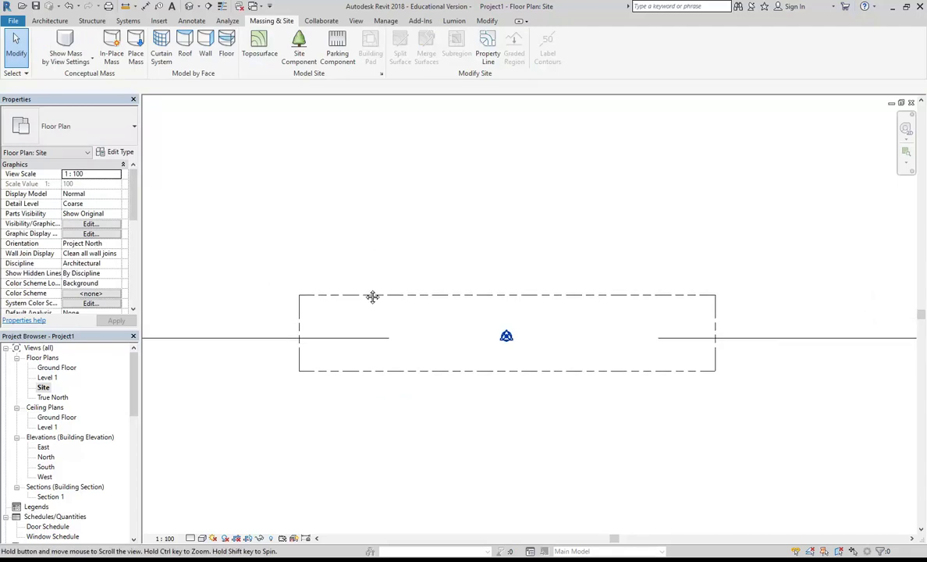
middle_click_drag(363, 267, 308, 255)
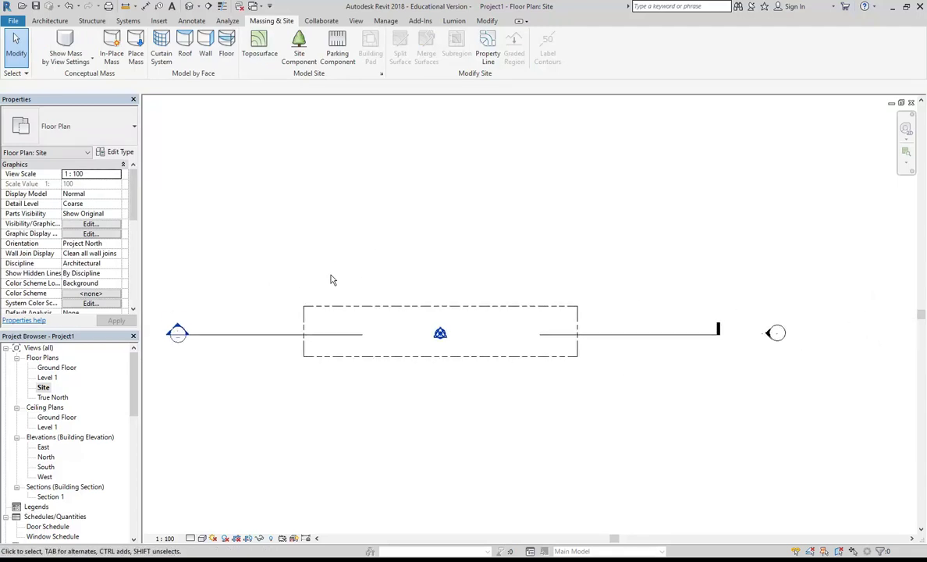
middle_click_drag(252, 277, 318, 323)
middle_click_drag(284, 231, 308, 238)
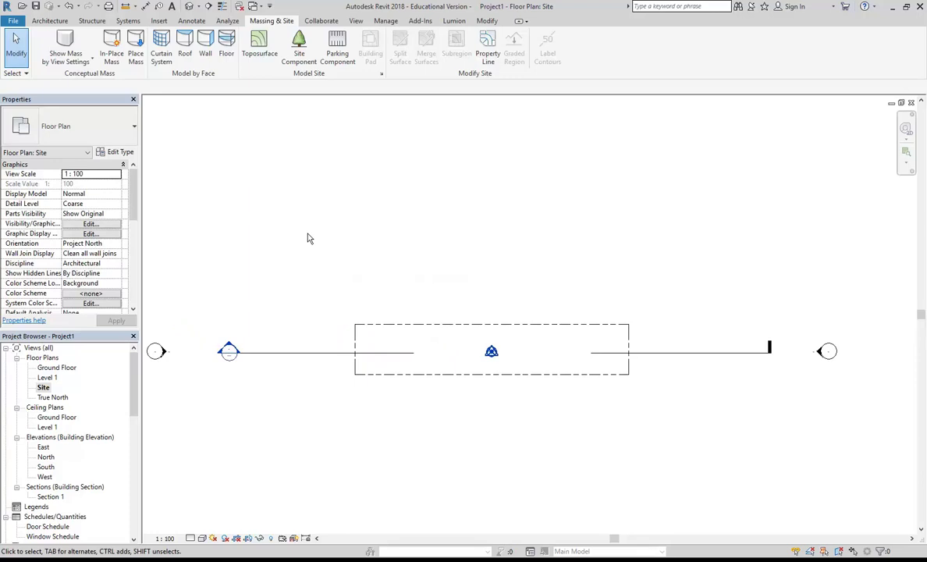
scroll(311, 234, "down", 1)
middle_click_drag(312, 234, 333, 250)
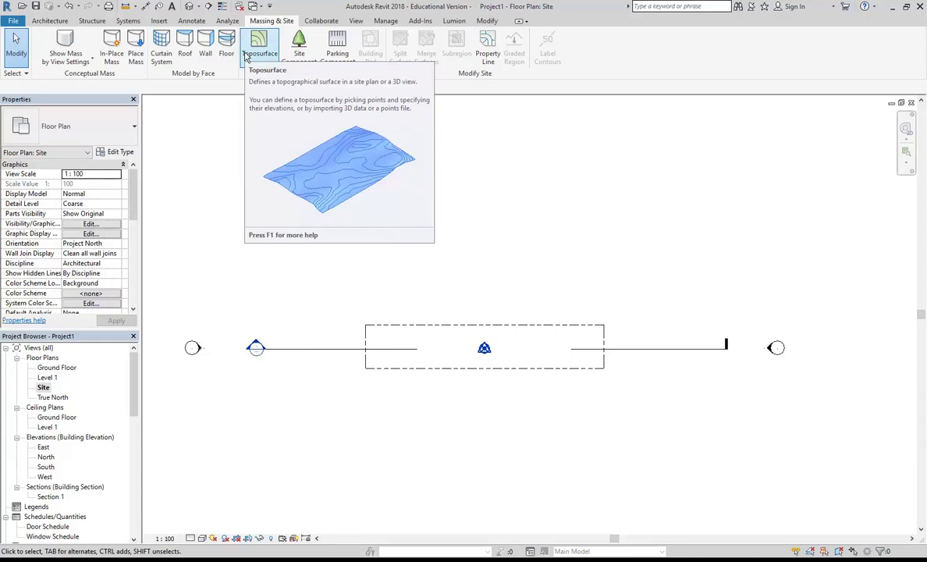
Check the ground and street levels on the elevation and section in TinyHouse Setout Dimensions.pdf, and return to the Revit site plan.
mouse_move(284, 561)
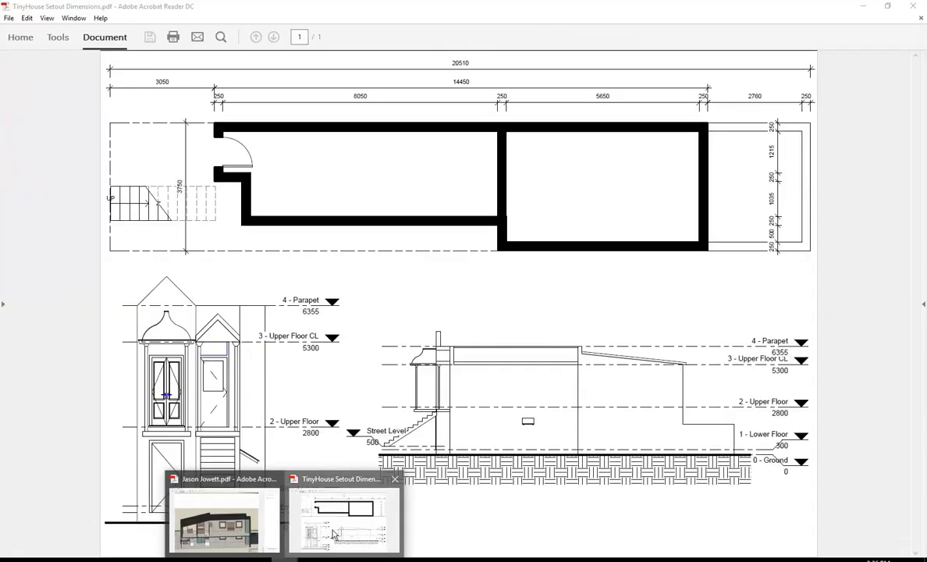
left_click(334, 532)
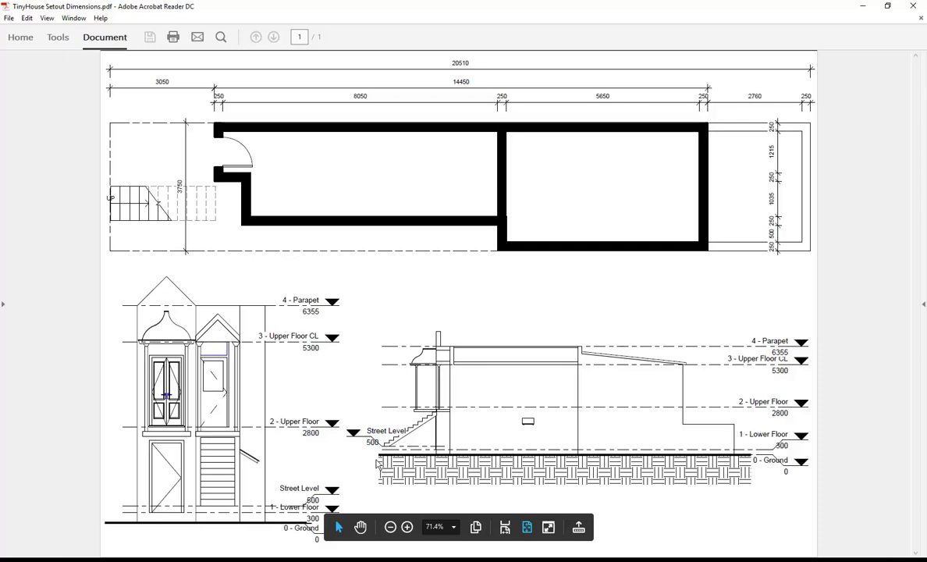
mouse_move(104, 528)
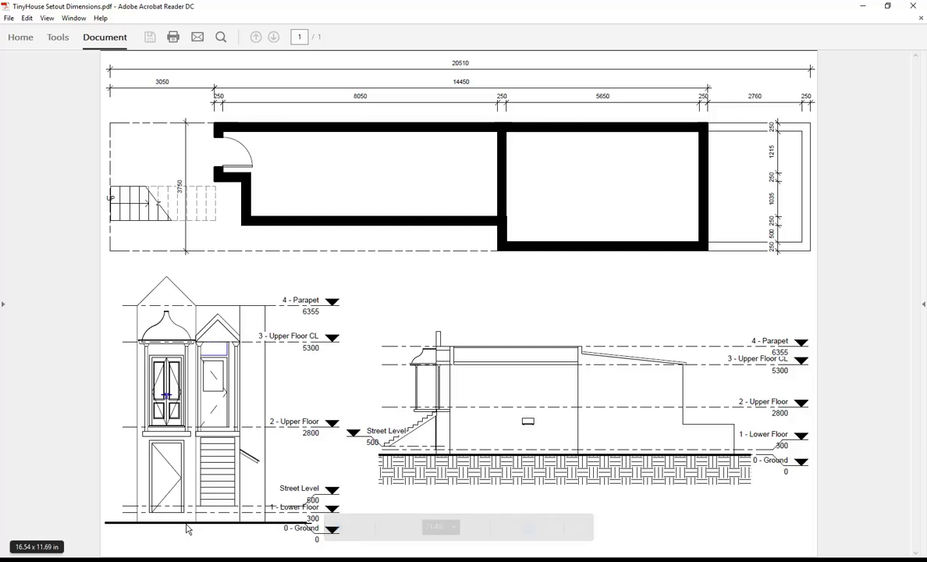
mouse_move(188, 529)
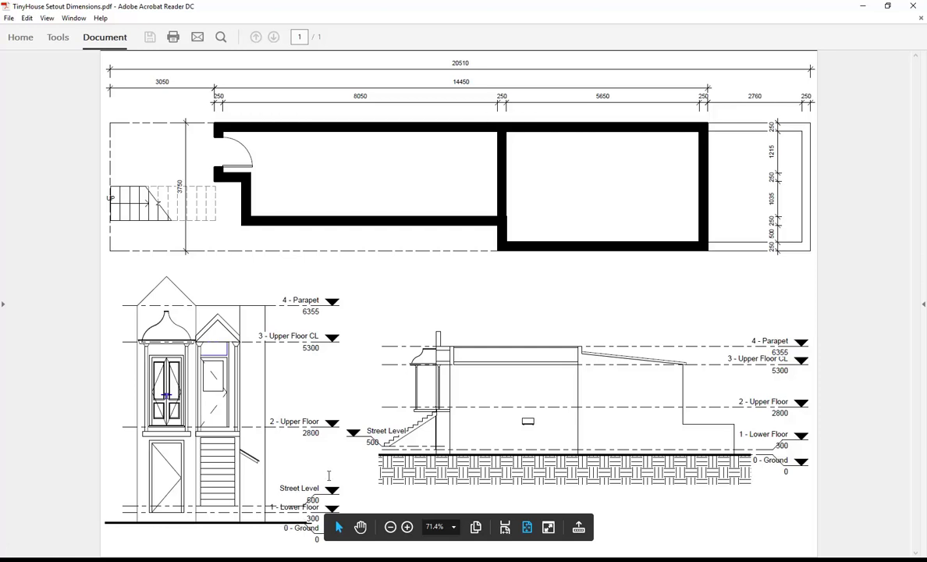
left_click(257, 558)
middle_click_drag(377, 257, 379, 294)
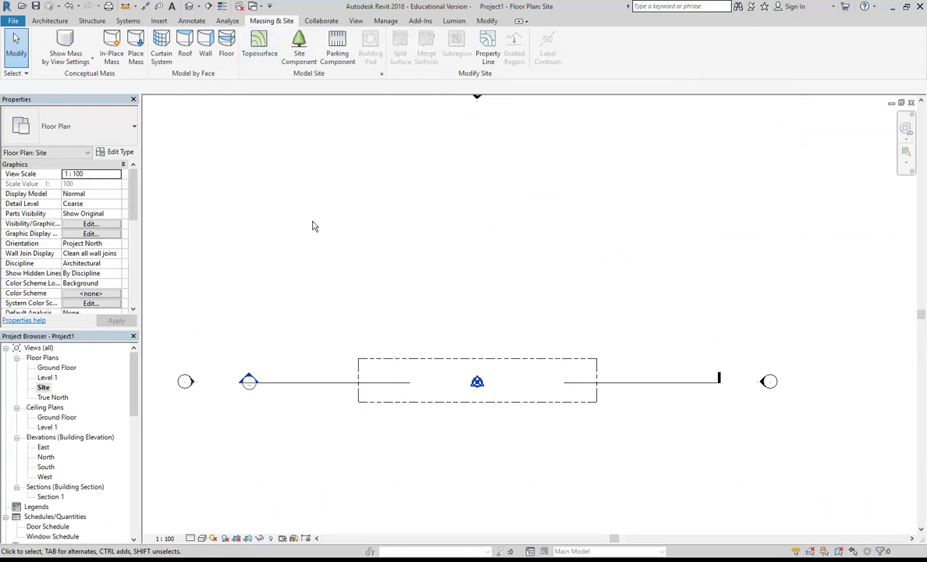
Start a toposurface by placing points at absolute elevation 0.0, and accept the classroom connection request.
left_click(258, 40)
left_click(256, 50)
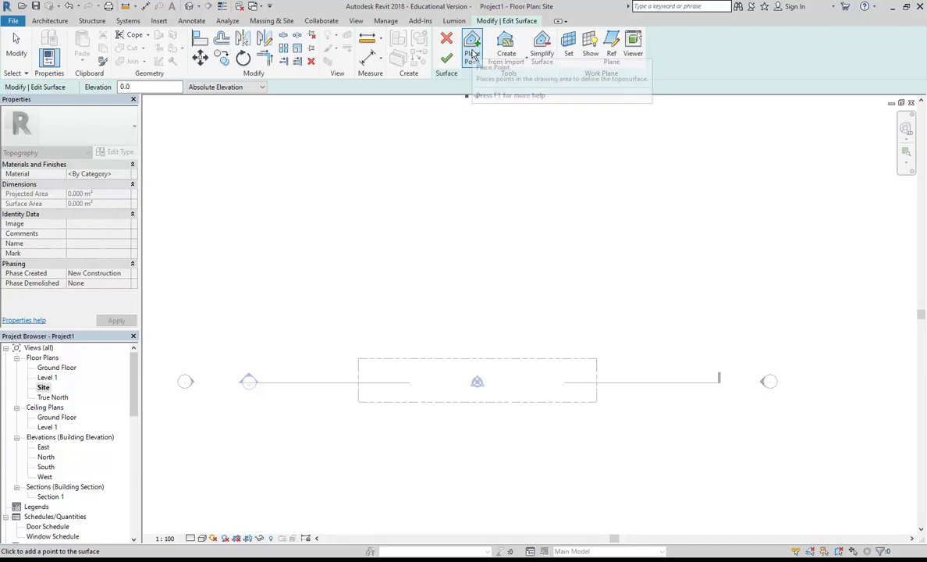
left_click(319, 188)
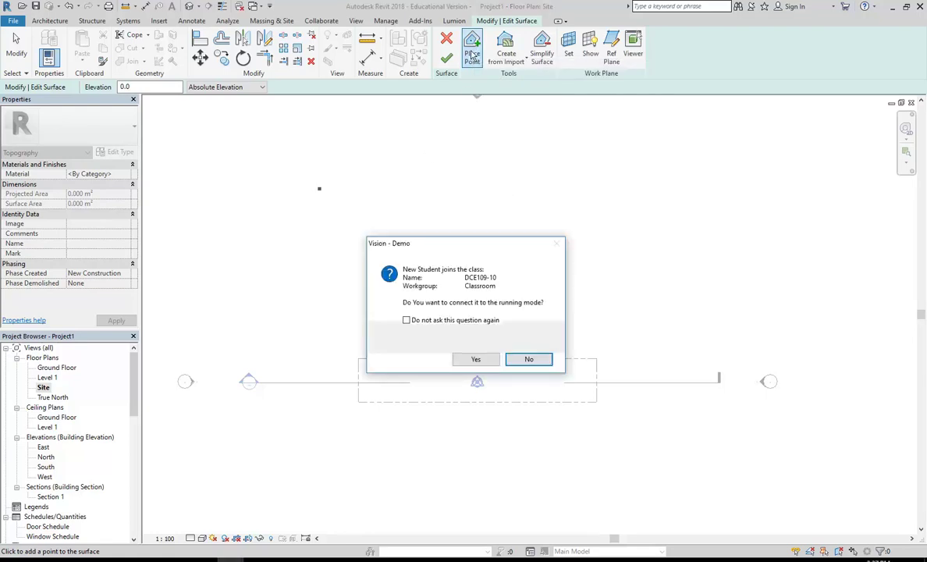
left_click(467, 363)
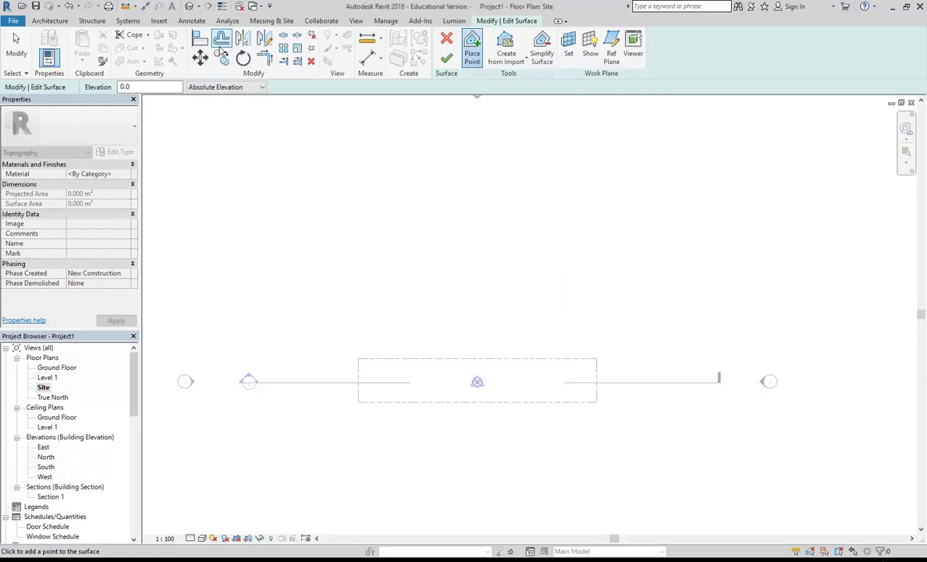
left_click(472, 47)
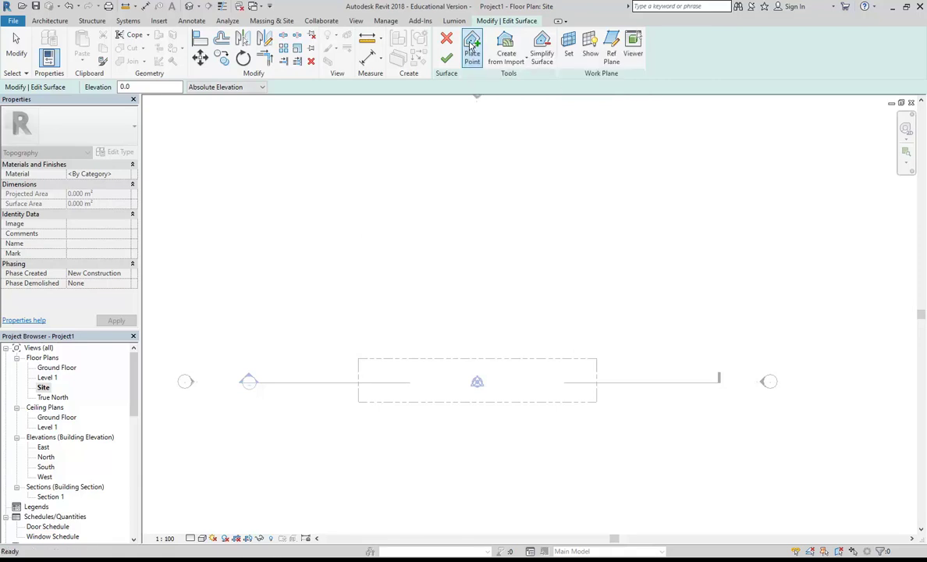
left_click(472, 47)
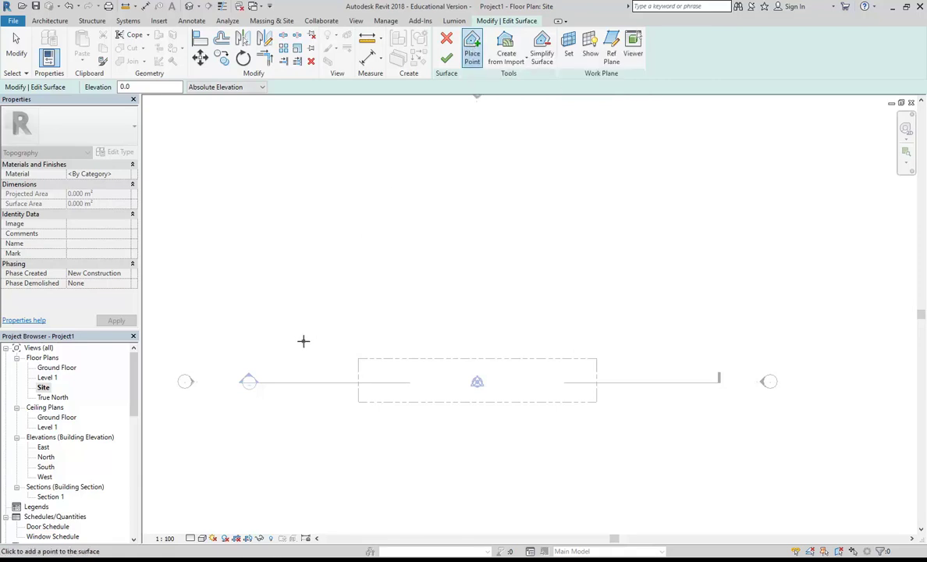
Place four surface points at elevation 0.0 around the outside of the property boundary, end point placement and finish the toposurface.
scroll(317, 302, "down", 1)
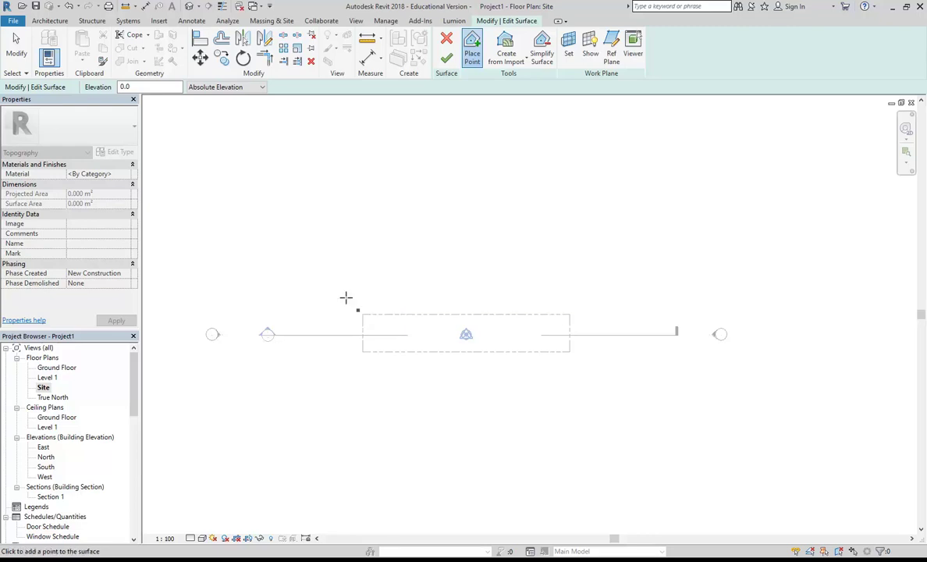
left_click(318, 267)
left_click(619, 257)
left_click(626, 409)
left_click(308, 410)
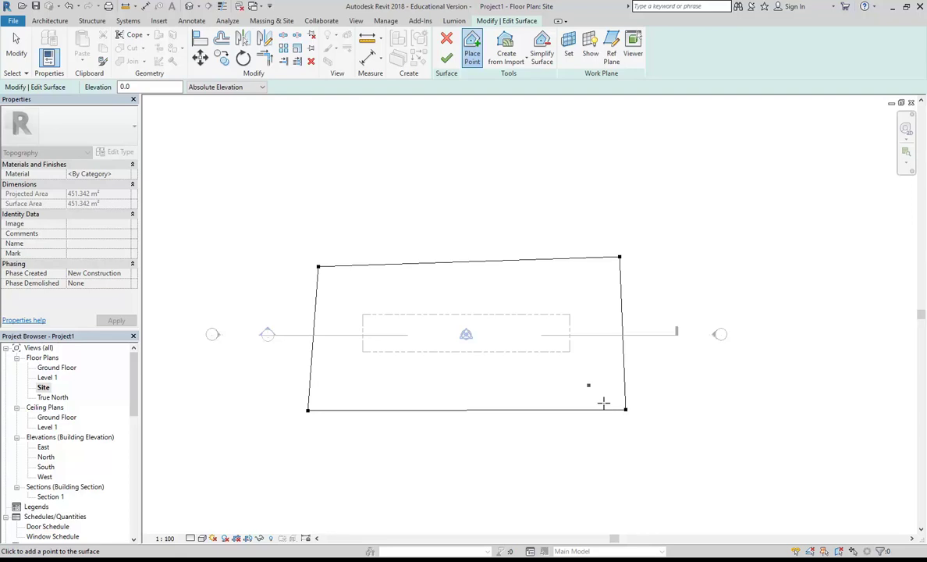
right_click(428, 206)
right_click(447, 216)
left_click(456, 224)
scroll(437, 234, "down", 1)
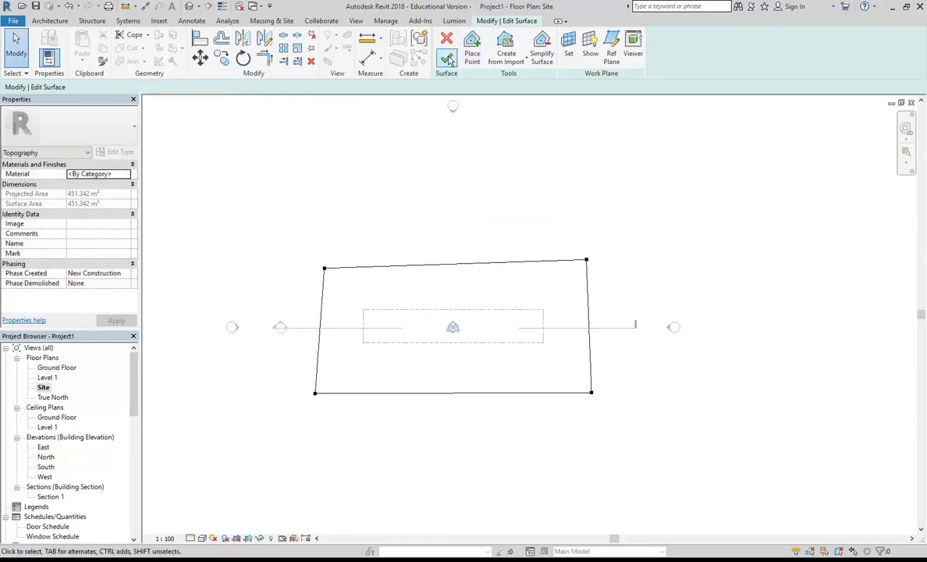
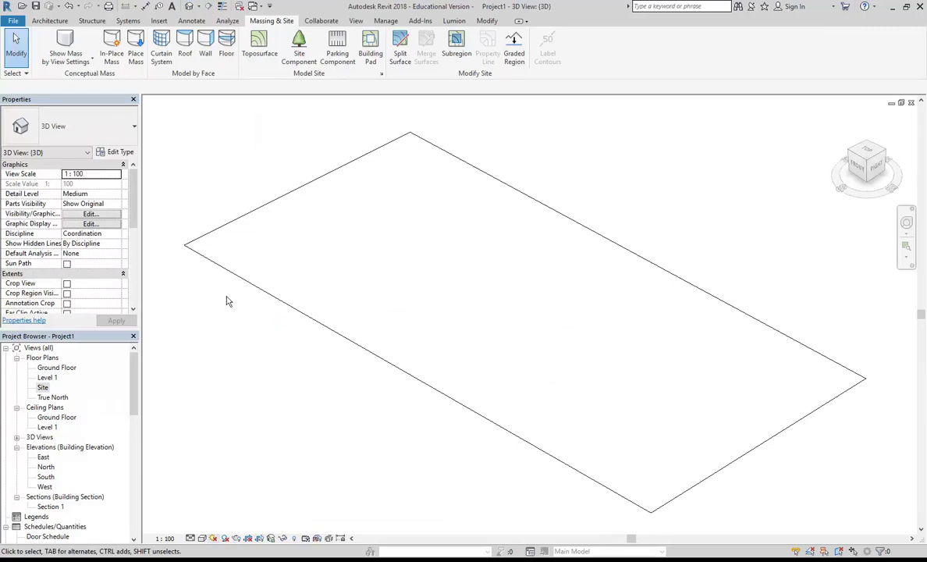
Display the toposurface with a shaded visual style in the default 3D view.
left_click(201, 539)
left_click(233, 459)
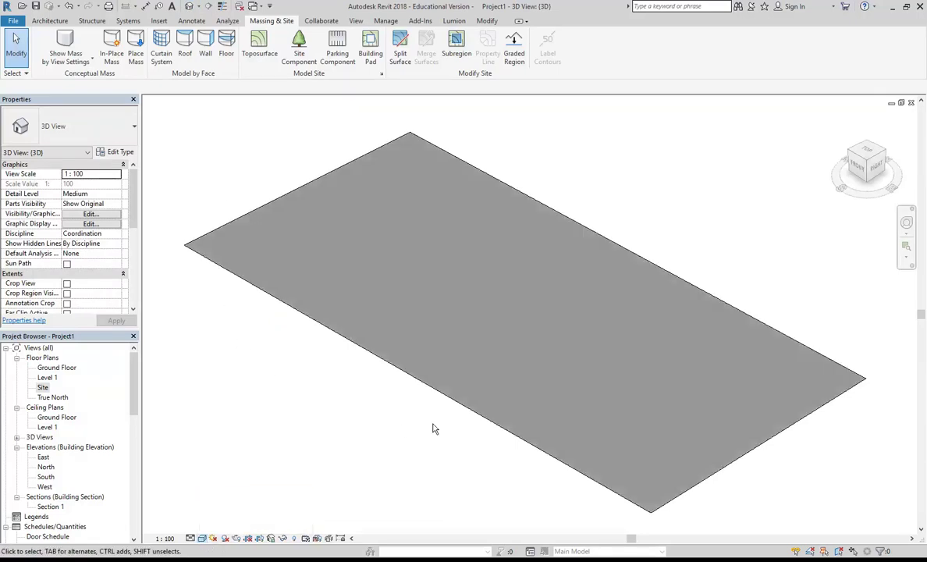
mouse_move(492, 438)
middle_mouse_down("shift")
mouse_move(298, 383)
mouse_move(461, 417)
mouse_move(538, 412)
mouse_move(296, 416)
mouse_move(302, 432)
mouse_move(291, 425)
middle_mouse_up("shift")
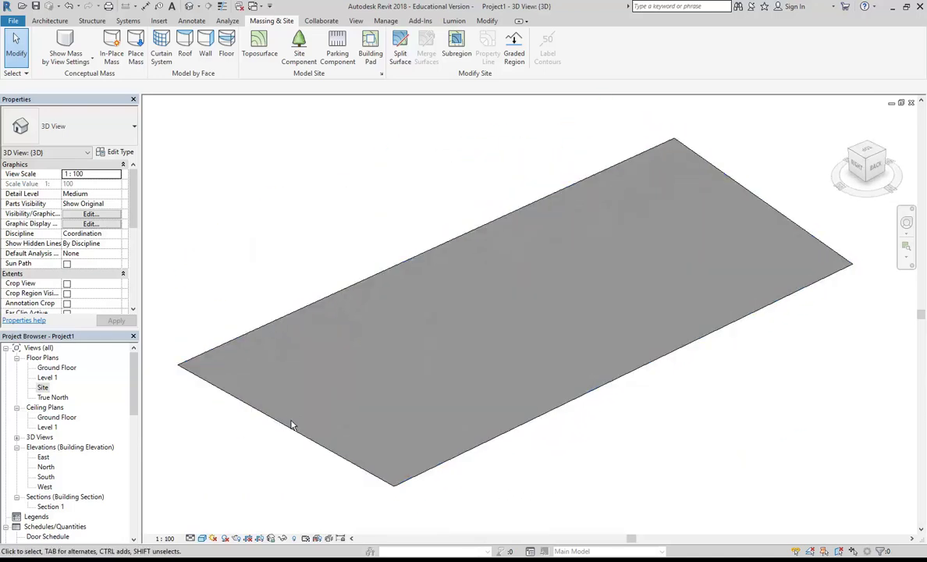
Examine the toposurface in the Ground Floor plan, the Site plan and Section 1, including its ground hatch at the Ground Floor level.
double_click(52, 368)
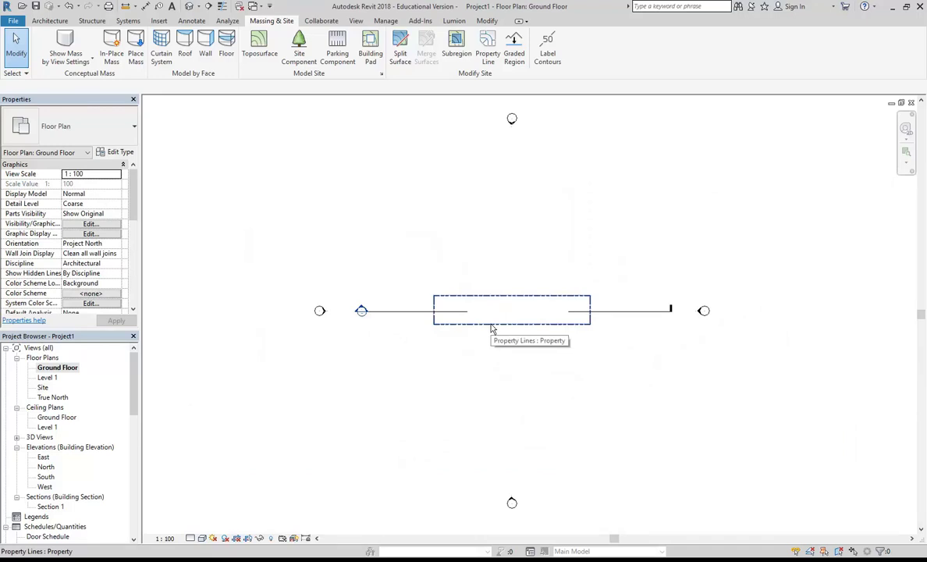
double_click(43, 387)
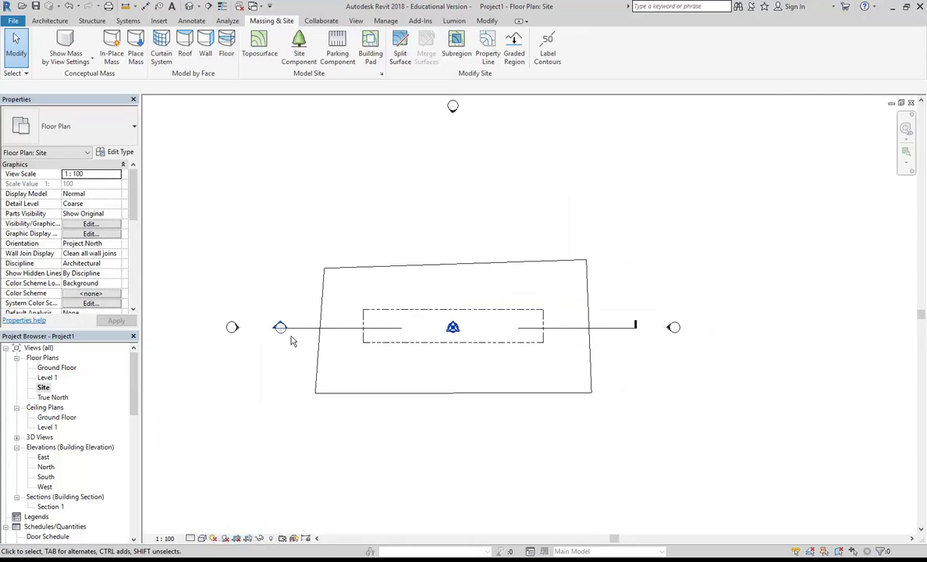
double_click(51, 507)
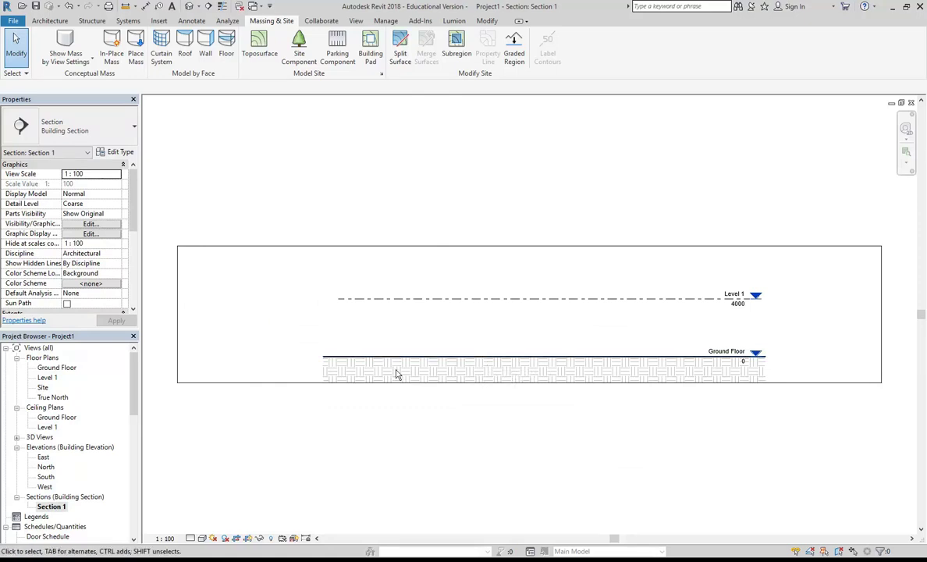
scroll(666, 375, "up", 5)
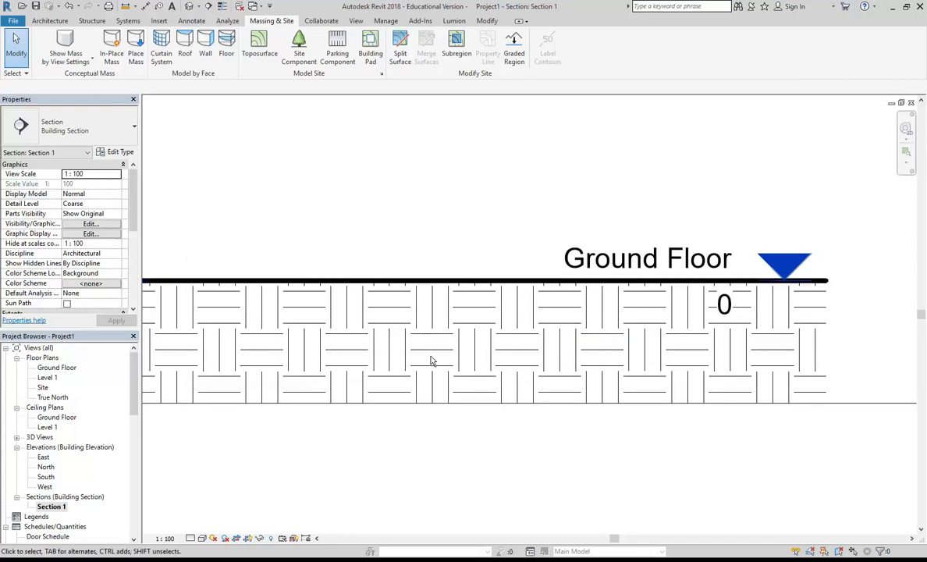
Examine the toposurface's edge in the East elevation, and view the surface in the default 3D view and the Site plan.
double_click(43, 457)
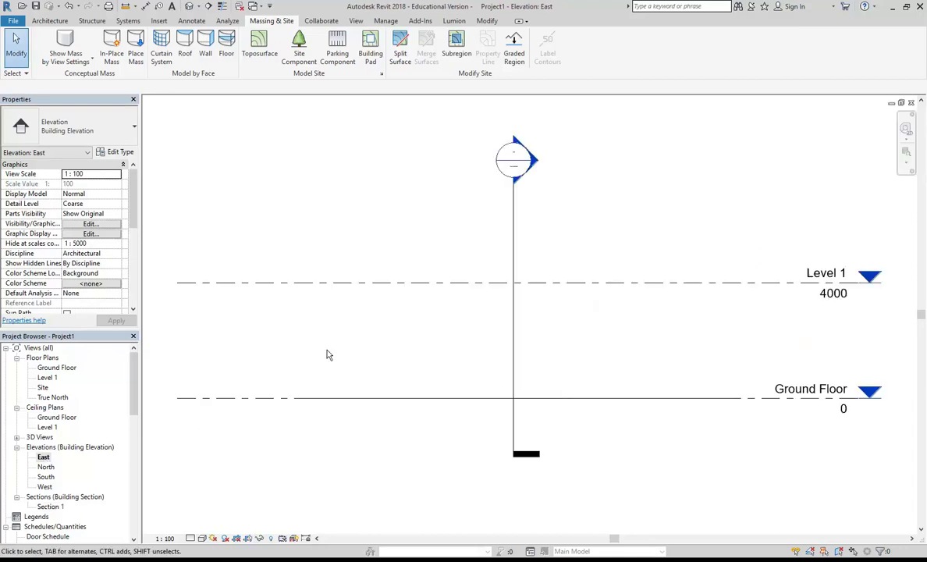
left_click(359, 405)
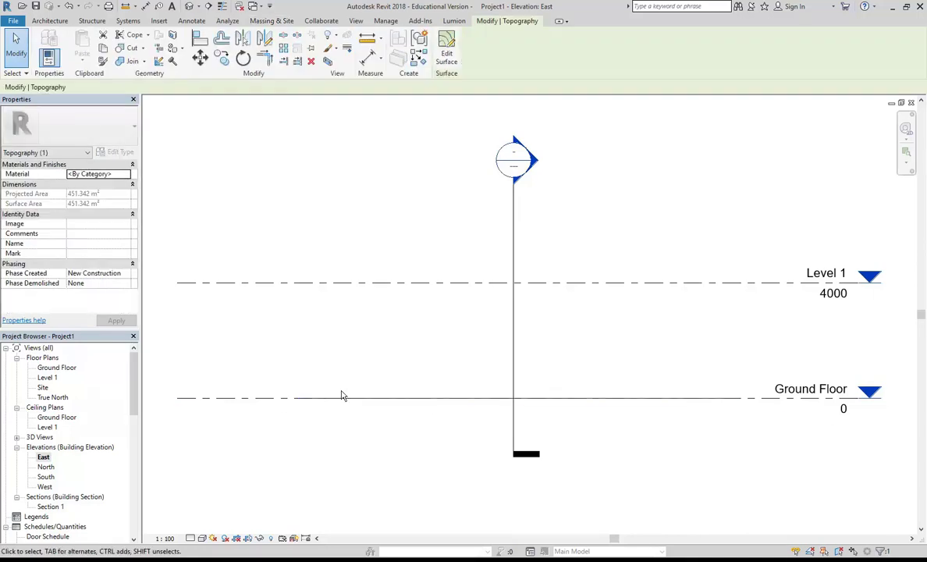
left_click(391, 335)
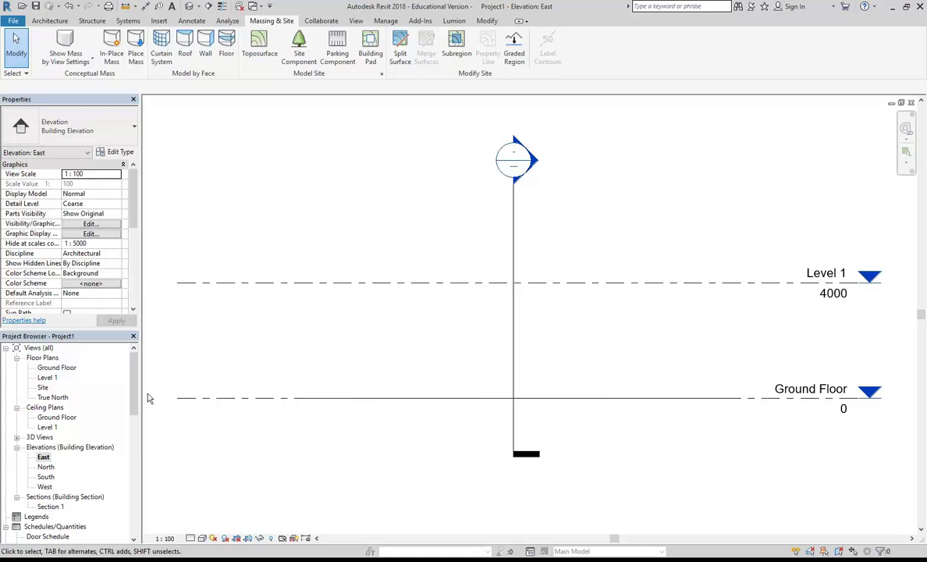
double_click(39, 437)
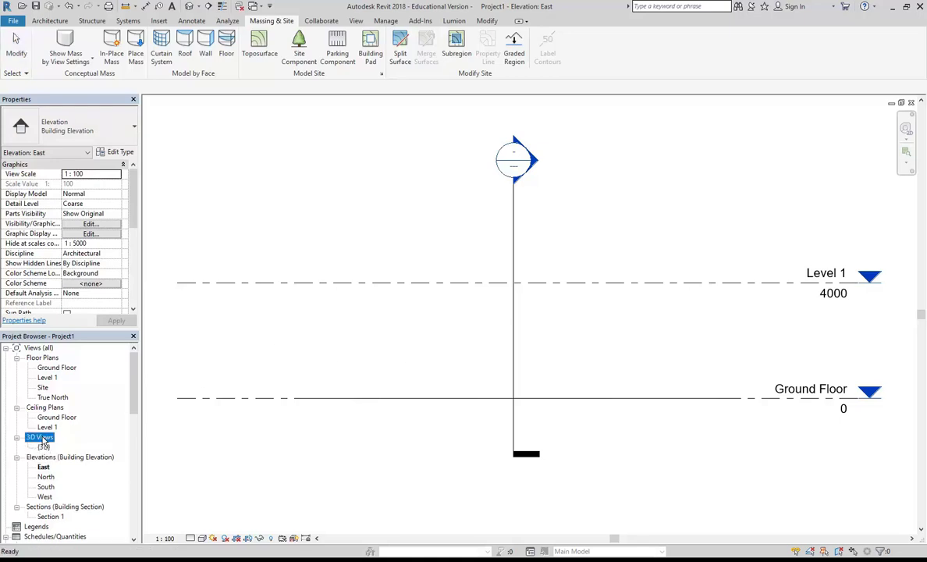
double_click(44, 447)
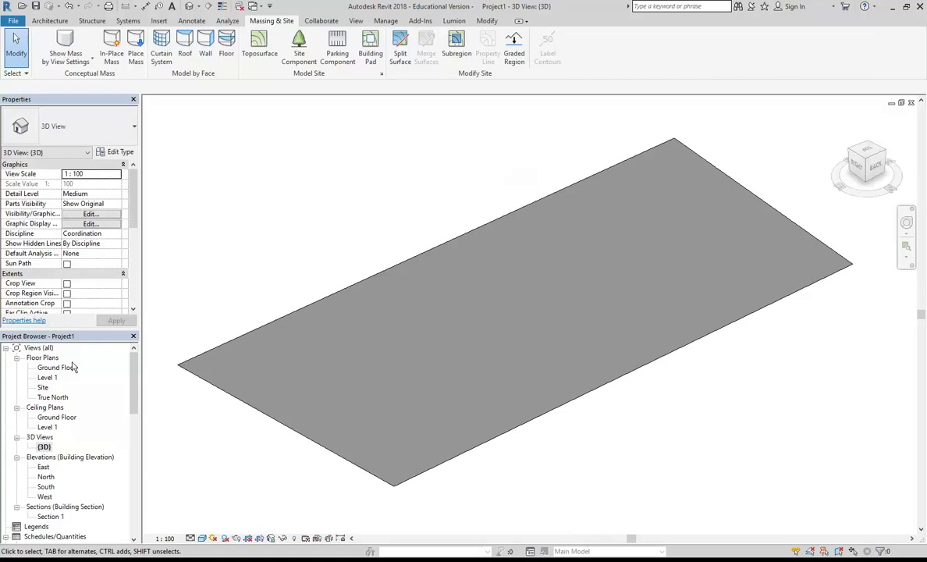
double_click(43, 388)
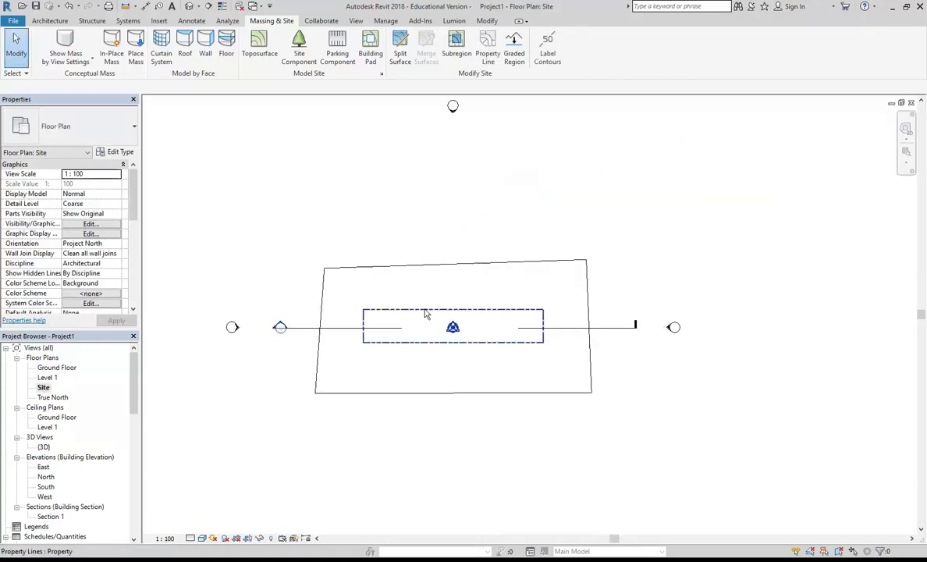